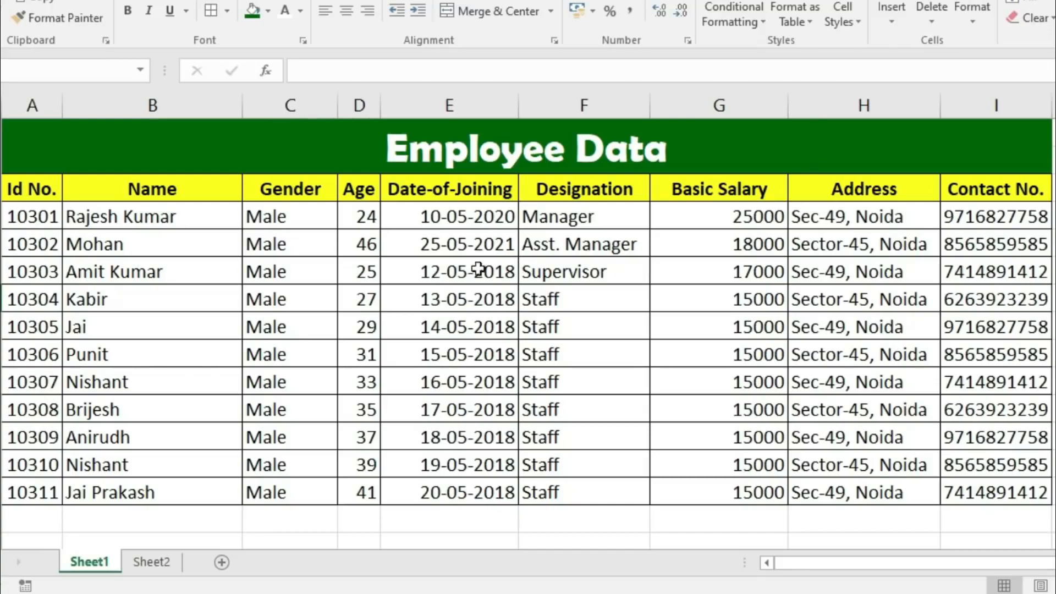
# - Clear the selection on the Employee Data table and add a new blank Sheet3
pyautogui.moveTo(37, 190); pyautogui.dragTo(941, 458)
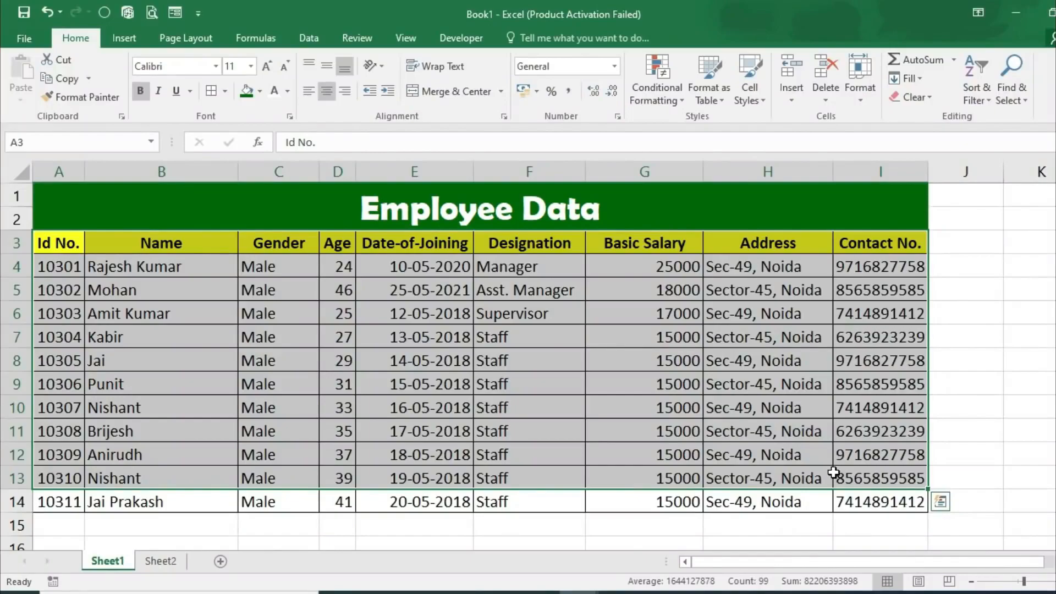
pyautogui.click(203, 385)
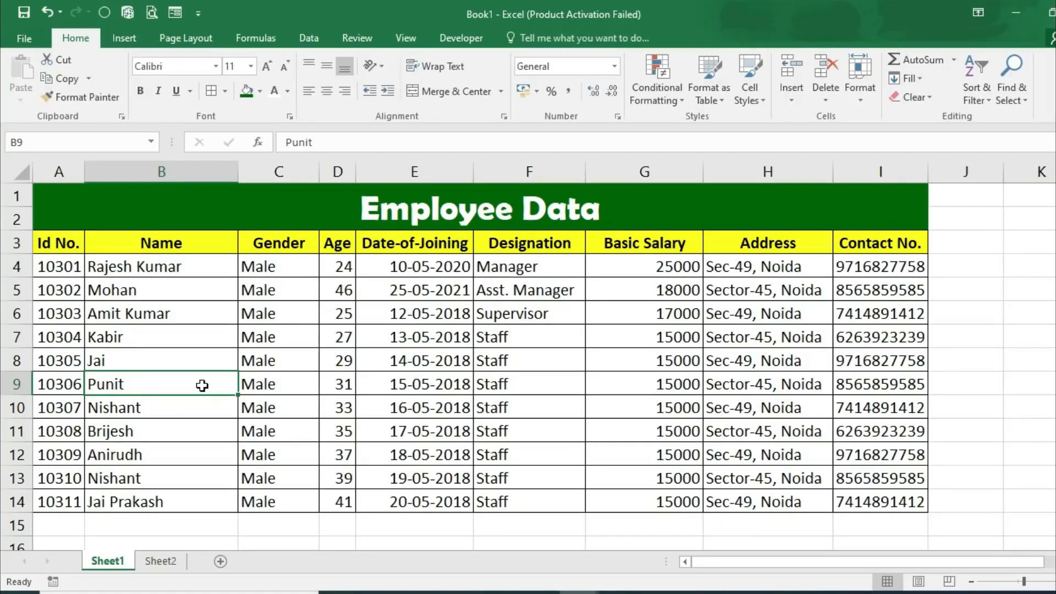
pyautogui.click(221, 561)
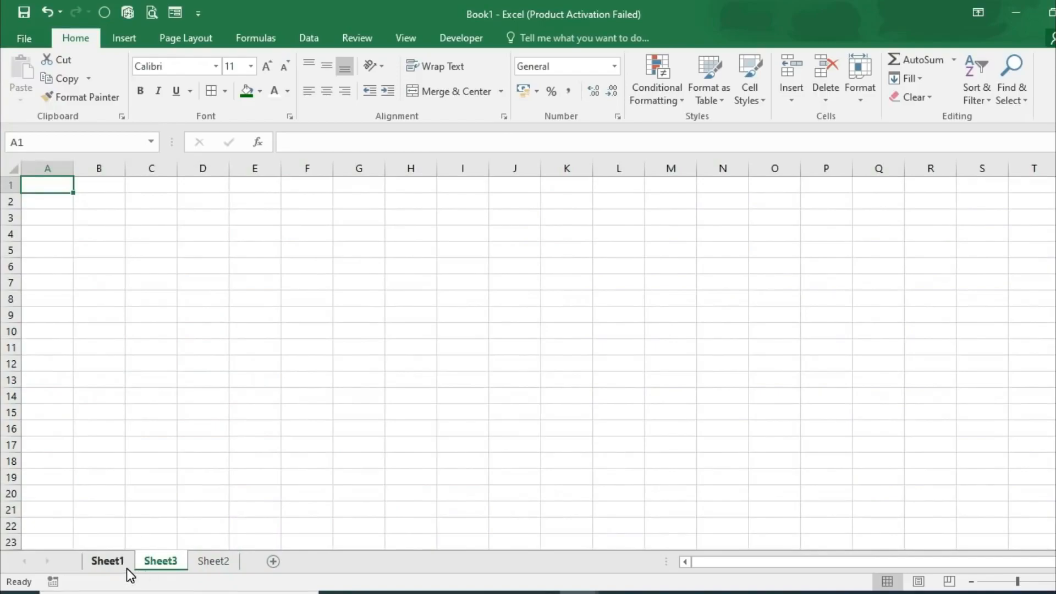
pyautogui.click(41, 223)
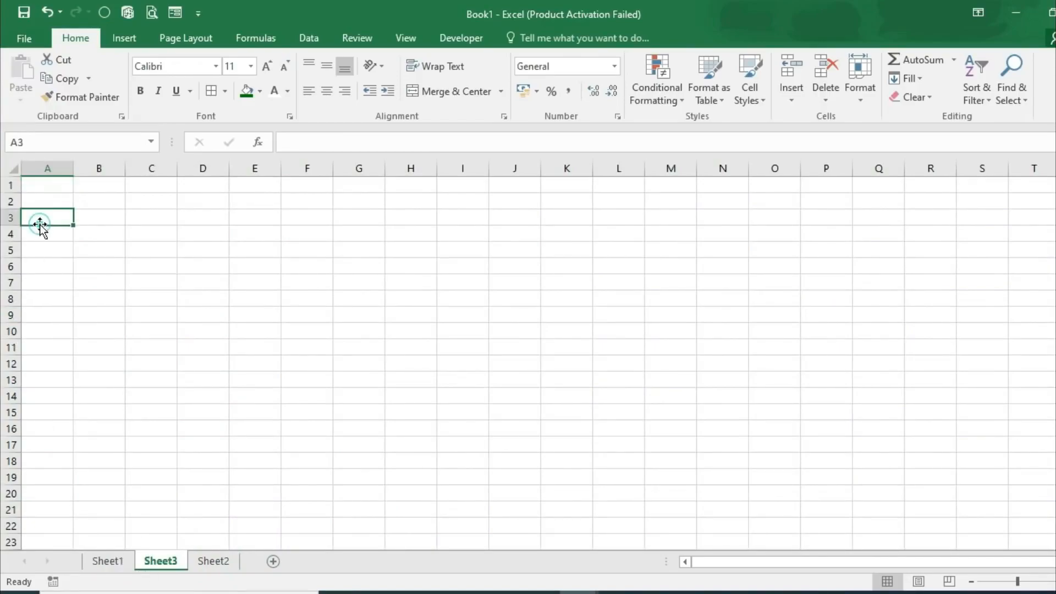
pyautogui.click(99, 559)
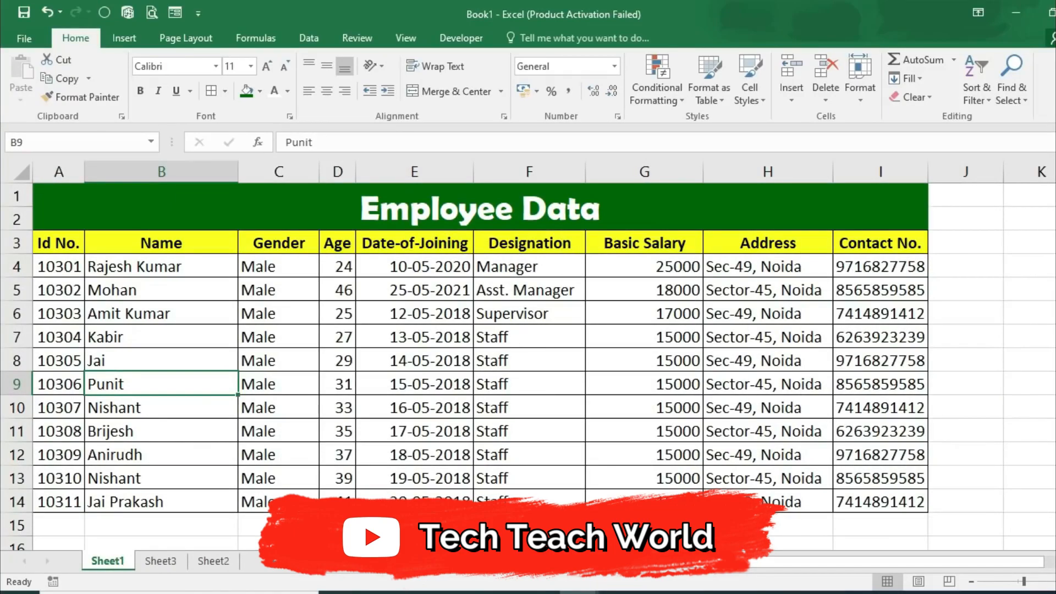
pyautogui.click(159, 561)
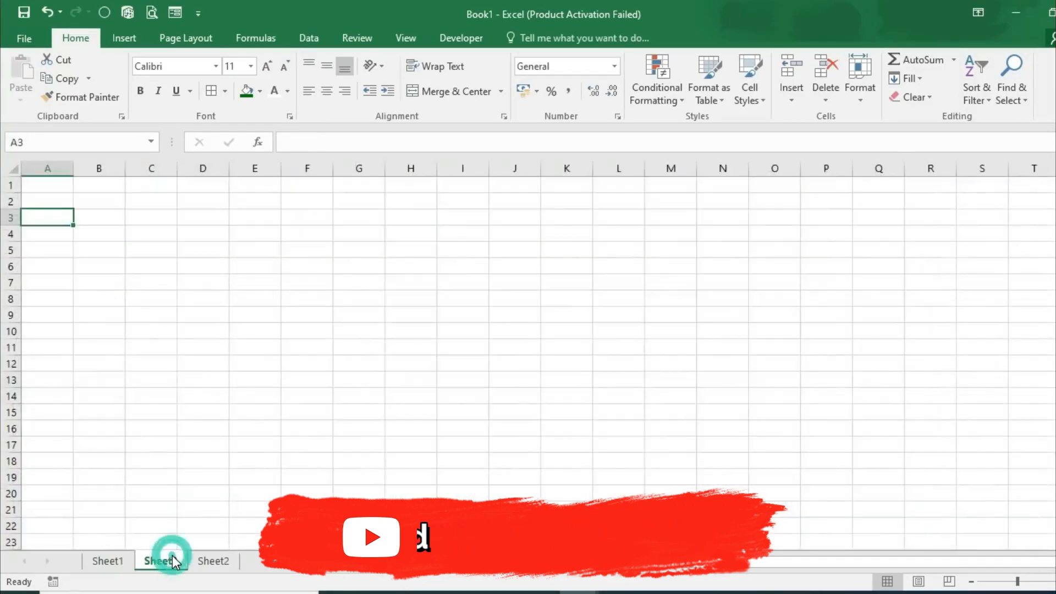
# - Enter the headers Id No., Name, Gender, Age and Date-of-Joining across A3:E3
pyautogui.write('I')
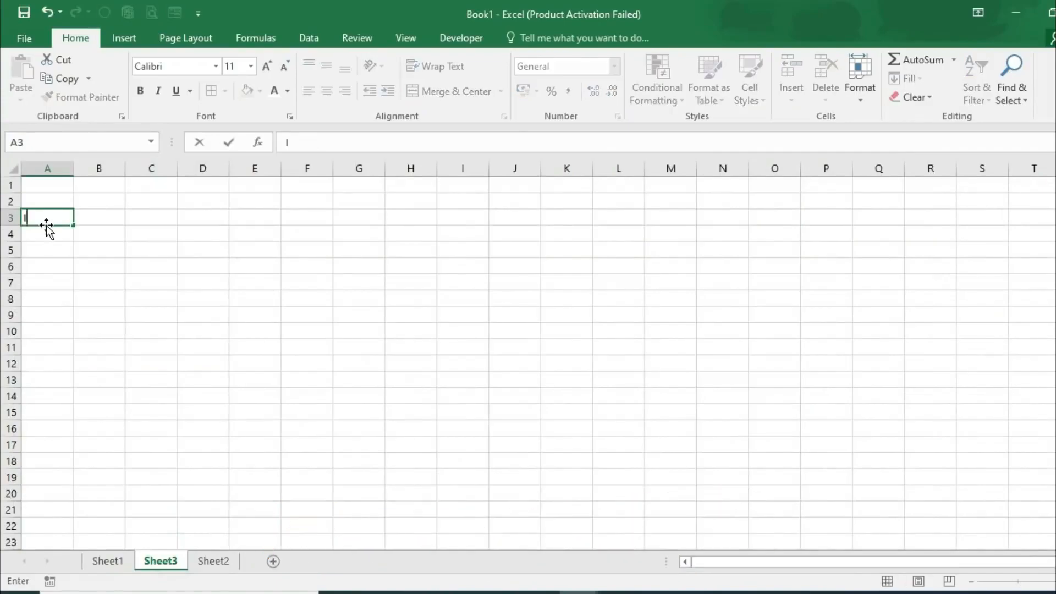
pyautogui.write('d No.')
pyautogui.press('Tab')
pyautogui.keyDown('ctrl'); pyautogui.scroll(8, 246, 477); pyautogui.keyUp('ctrl')
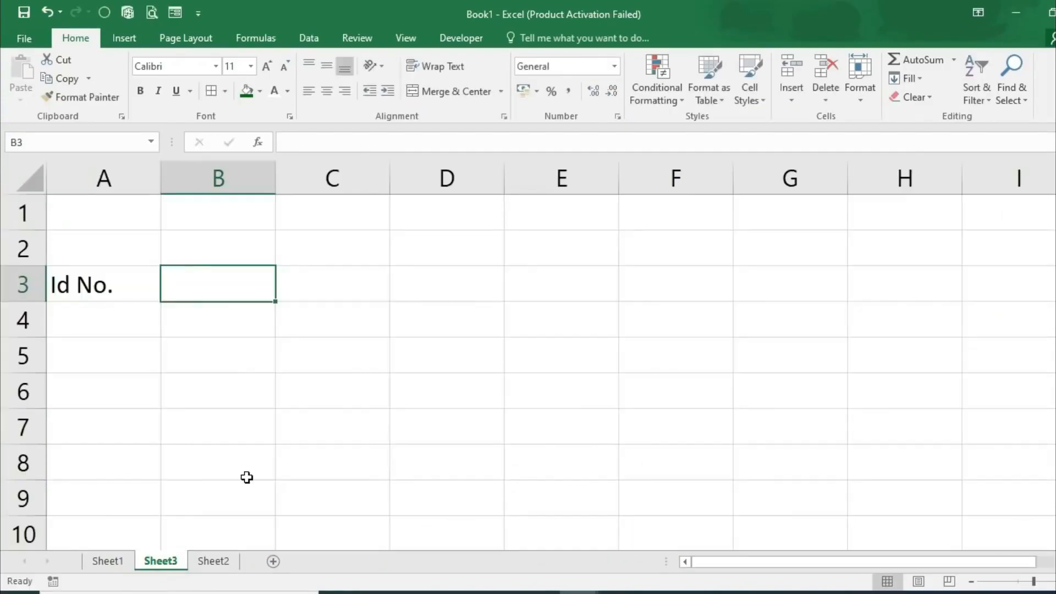
pyautogui.write('Name')
pyautogui.press('Tab')
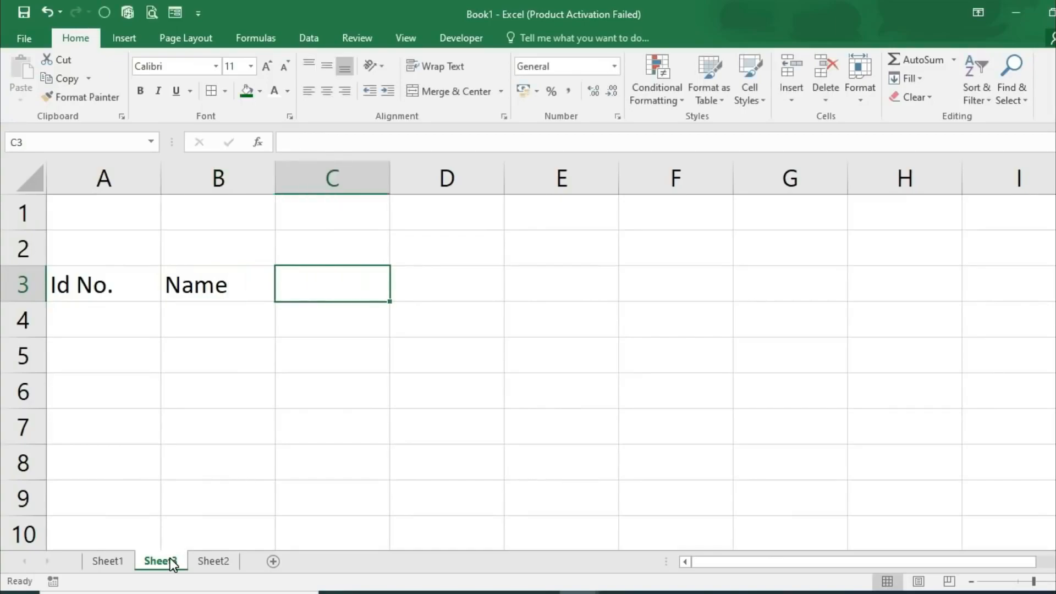
pyautogui.write('Gender')
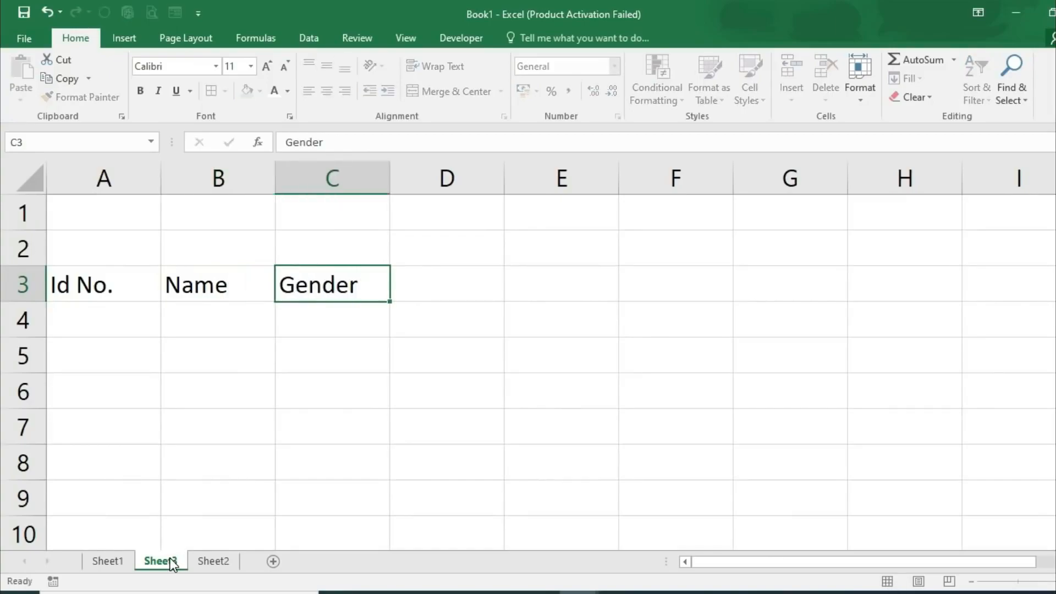
pyautogui.press('Tab')
pyautogui.write('Age')
pyautogui.press('Tab')
pyautogui.write('Date-')
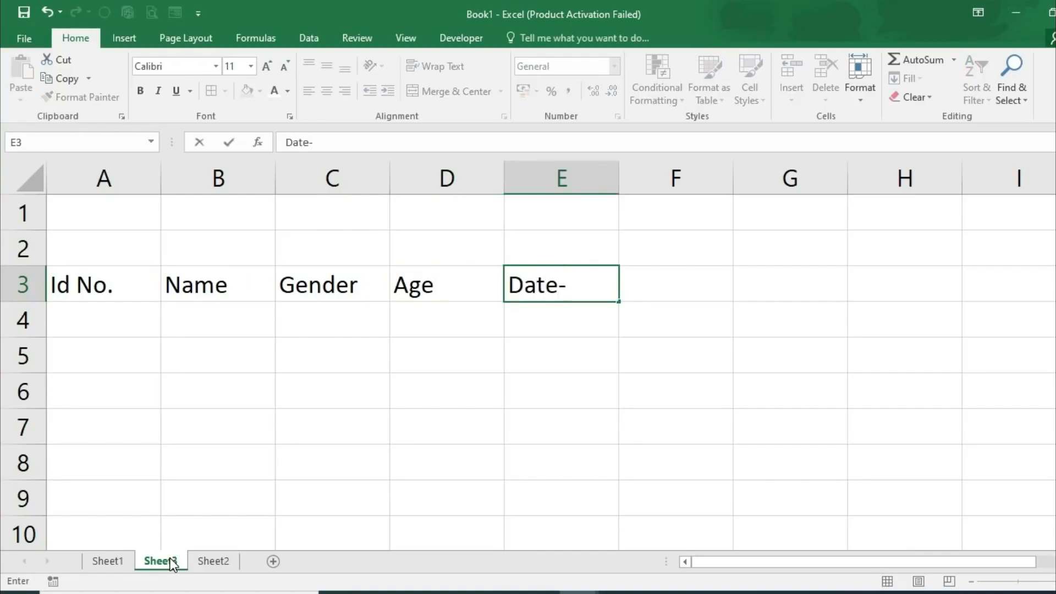
pyautogui.write('of-Jo')
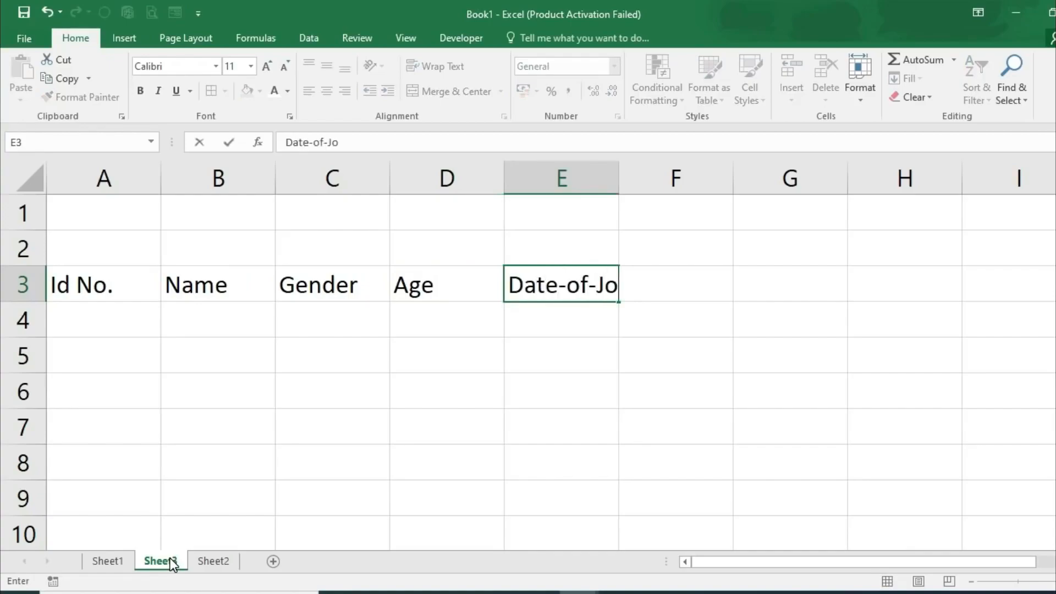
pyautogui.write('ining')
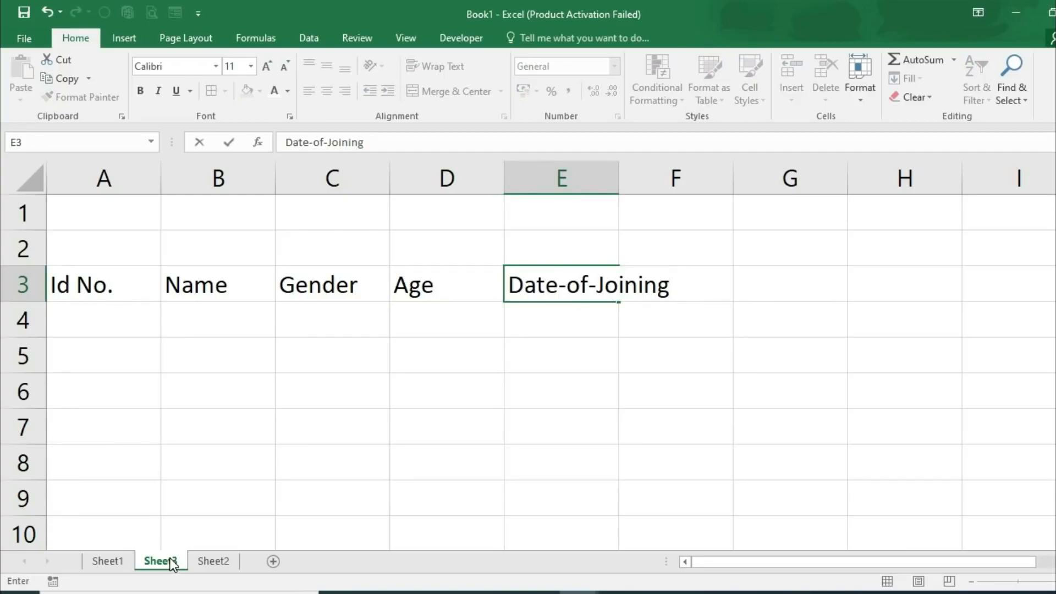
pyautogui.press('Tab')
# - Enter the headers Designation, Basic Salary, Address and Contact No. in F3:I3
pyautogui.click(172, 563)
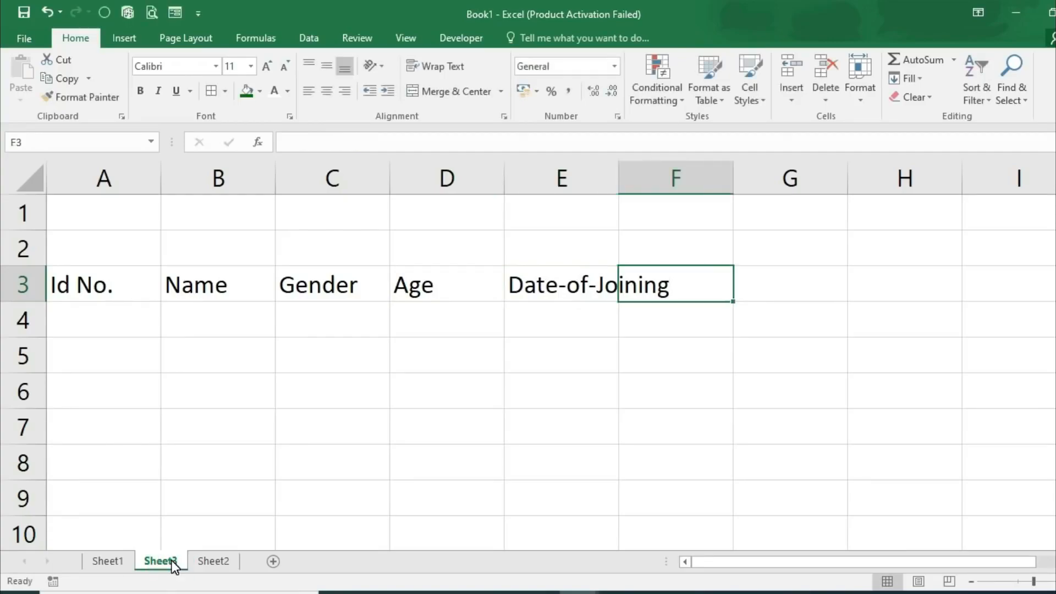
pyautogui.write('Designation')
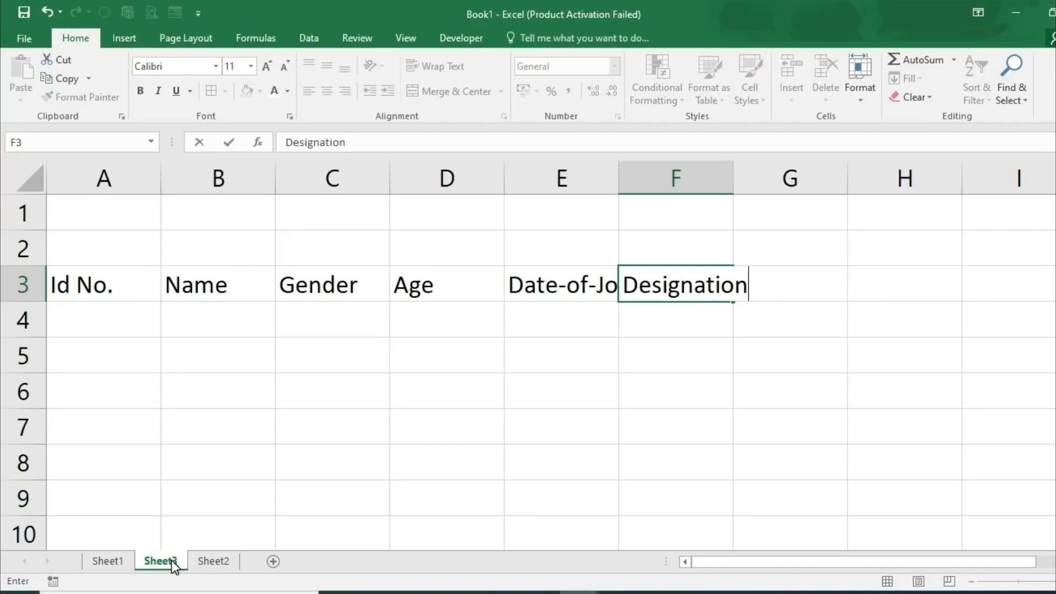
pyautogui.hotkey('ctrl', 'Return')
pyautogui.press('Right')
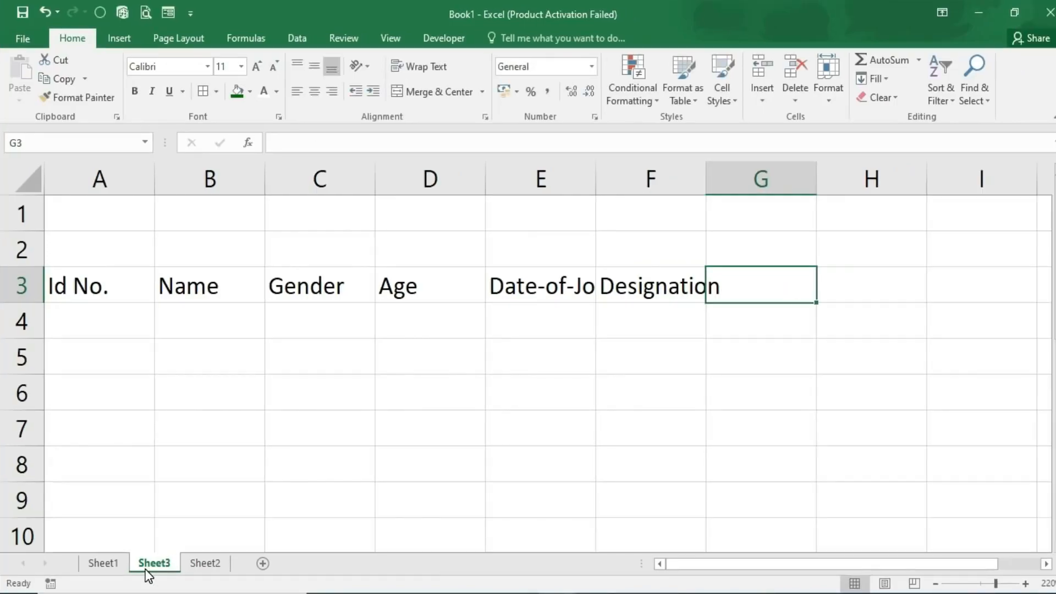
pyautogui.write('Basic Salary')
pyautogui.press('Right')
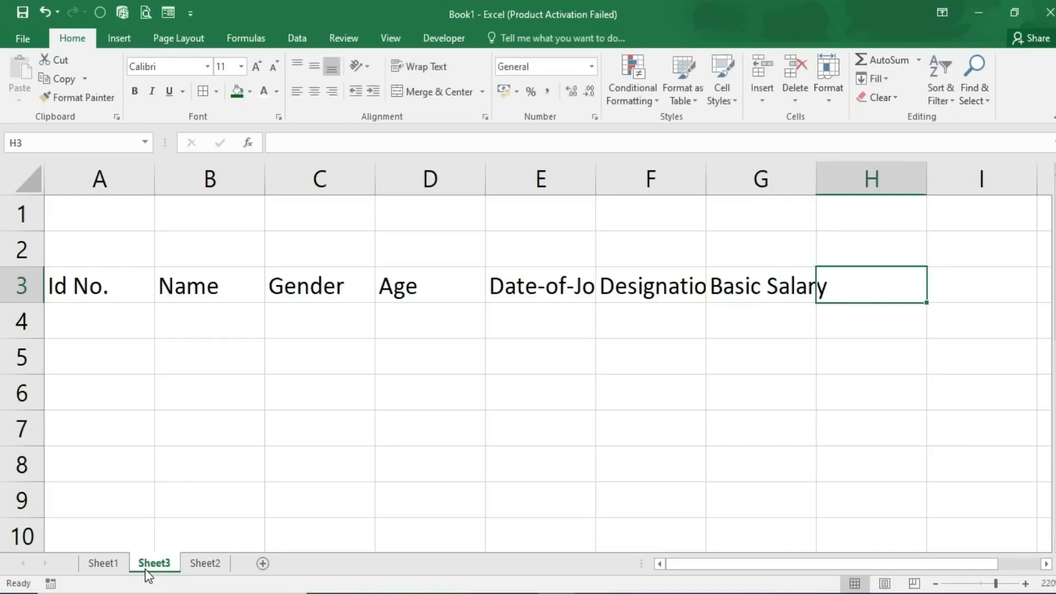
pyautogui.write('Address')
pyautogui.press('Right')
pyautogui.write('Co')
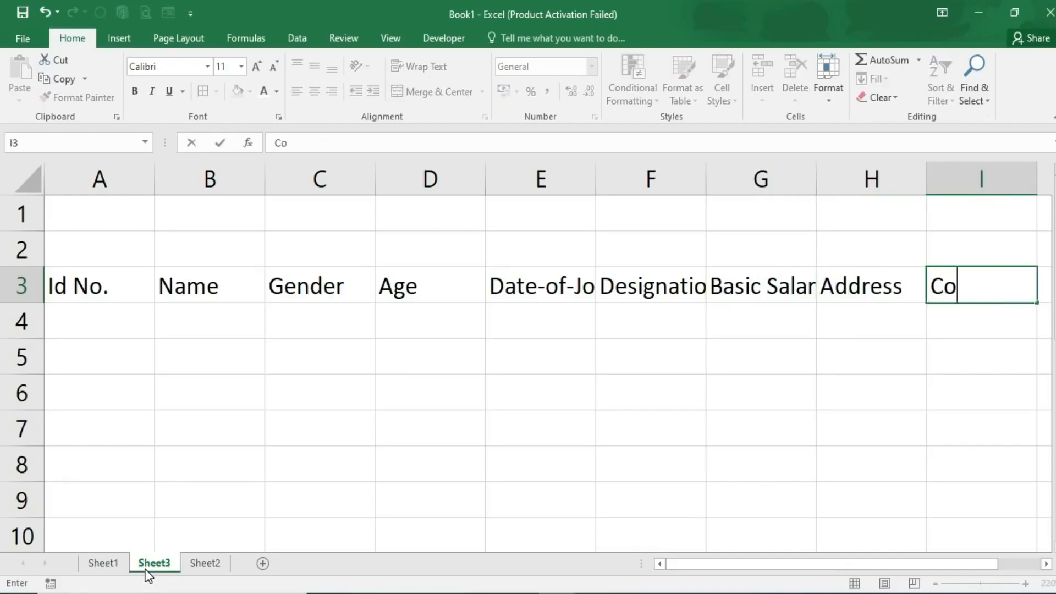
pyautogui.write('ntact No.')
pyautogui.click(159, 436)
pyautogui.keyDown('ctrl'); pyautogui.scroll(-1, 159, 435); pyautogui.keyUp('ctrl')
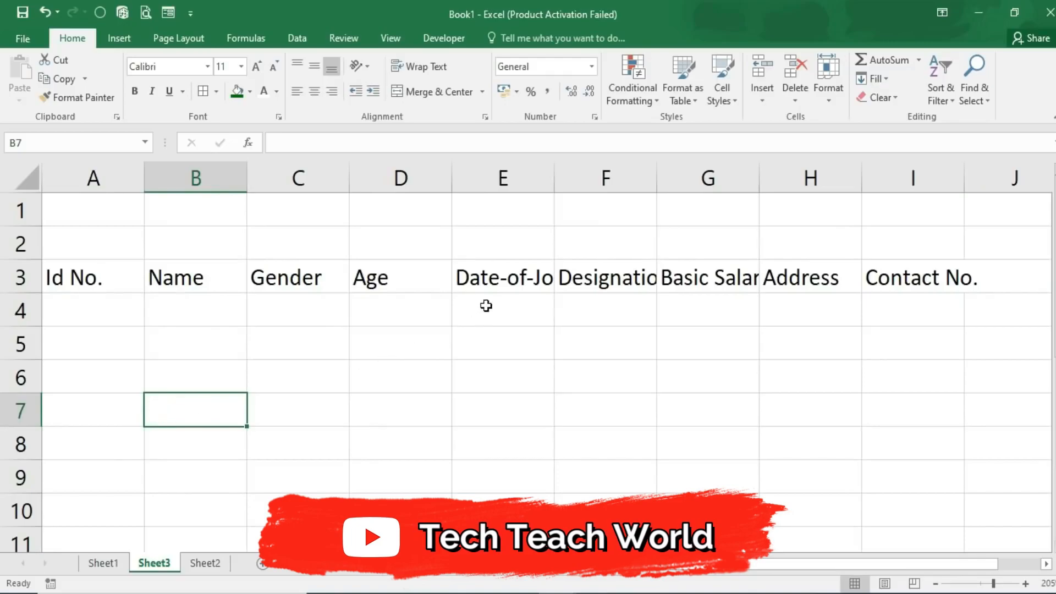
pyautogui.click(490, 281)
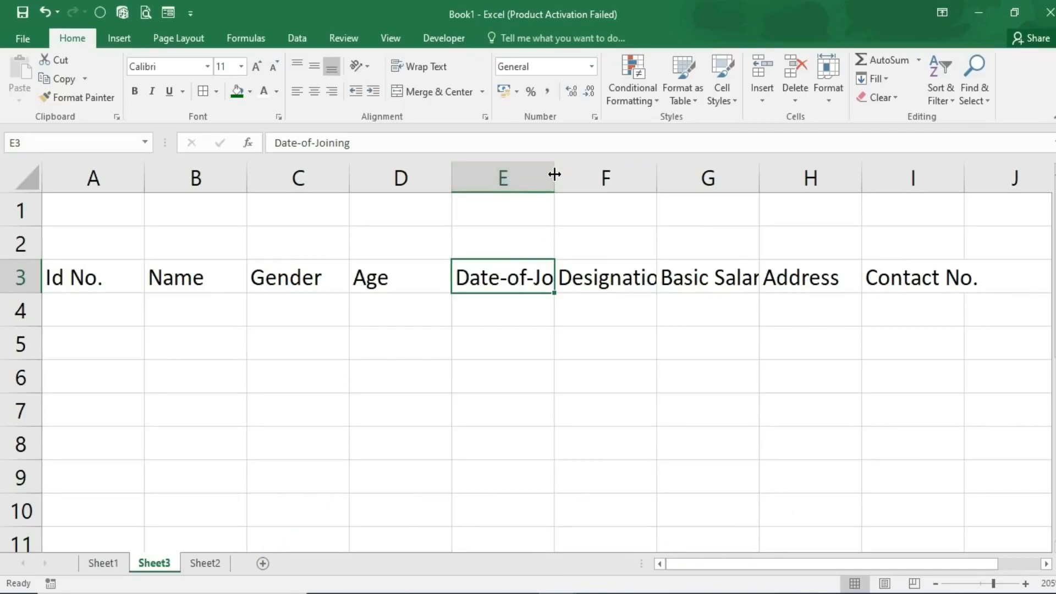
# - AutoFit columns E, F, G and I to their headers, then select A1:I2 for a title
pyautogui.doubleClick(554, 174)
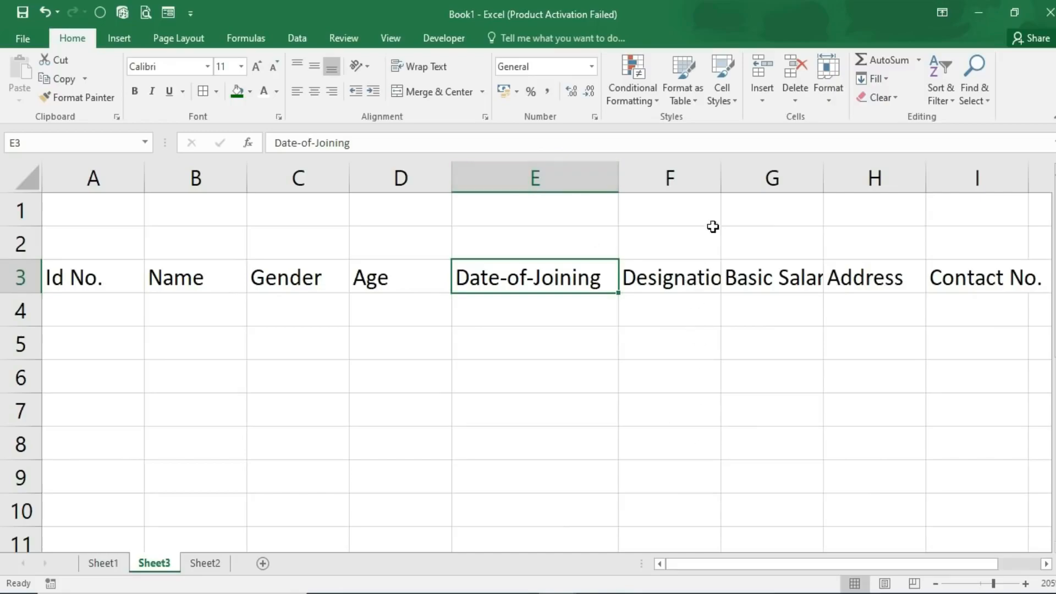
pyautogui.doubleClick(721, 175)
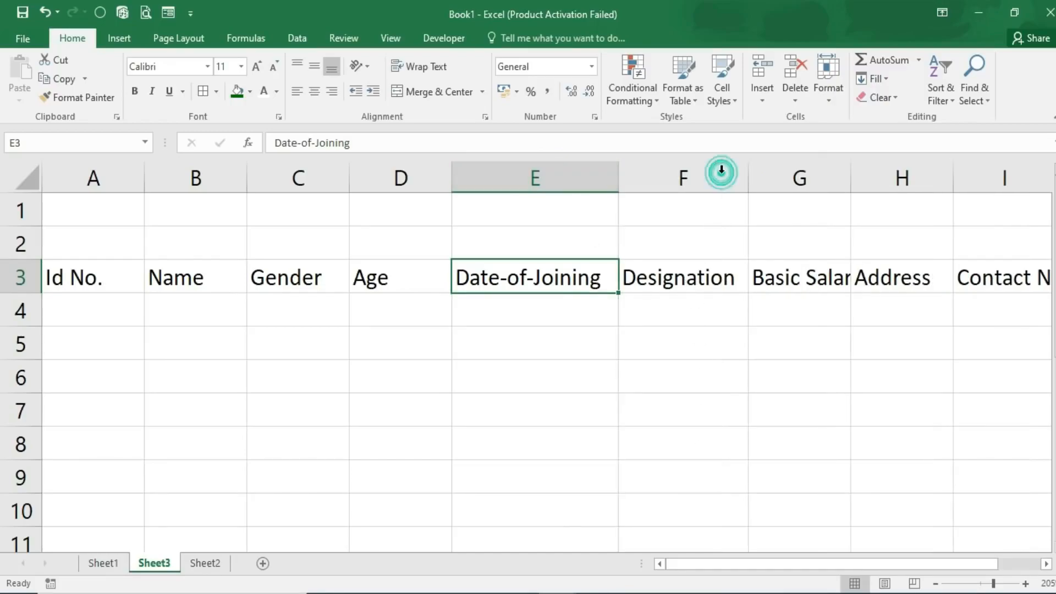
pyautogui.doubleClick(851, 174)
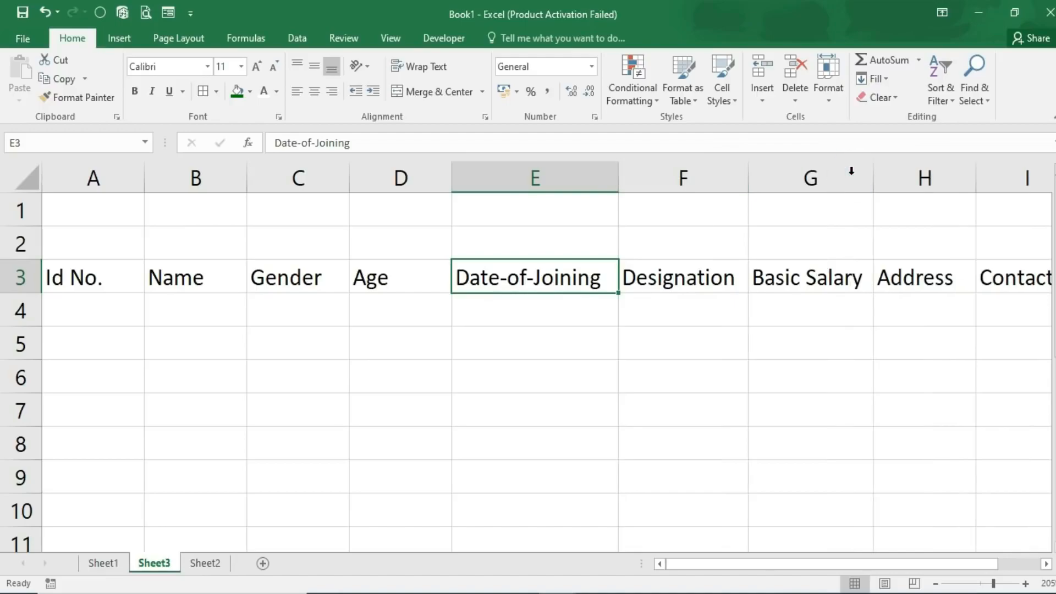
pyautogui.keyDown('ctrl'); pyautogui.scroll(-1, 539, 352); pyautogui.keyUp('ctrl')
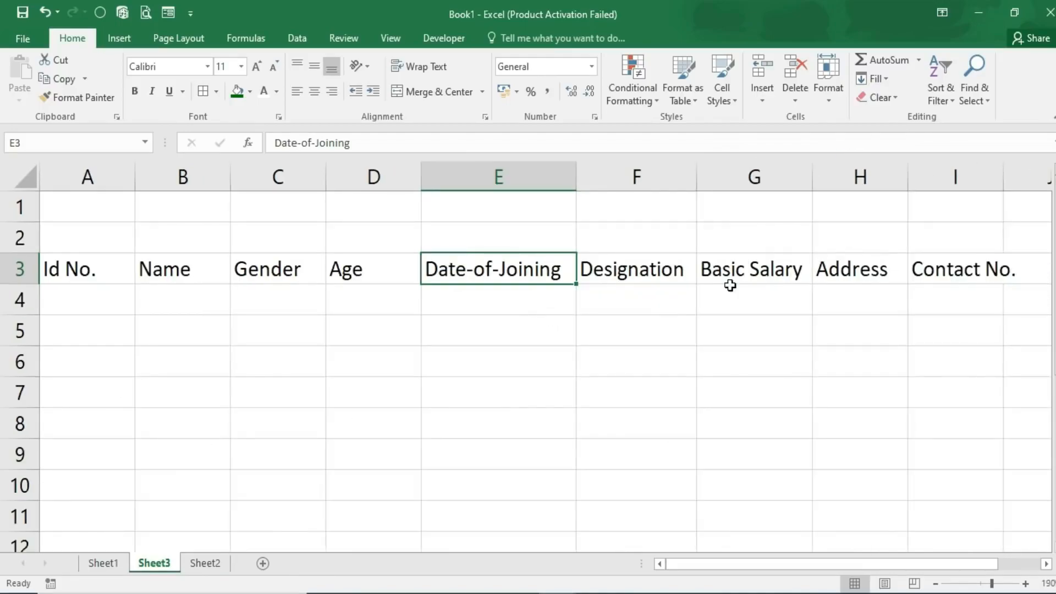
pyautogui.doubleClick(1004, 177)
pyautogui.moveTo(77, 210); pyautogui.dragTo(971, 245)
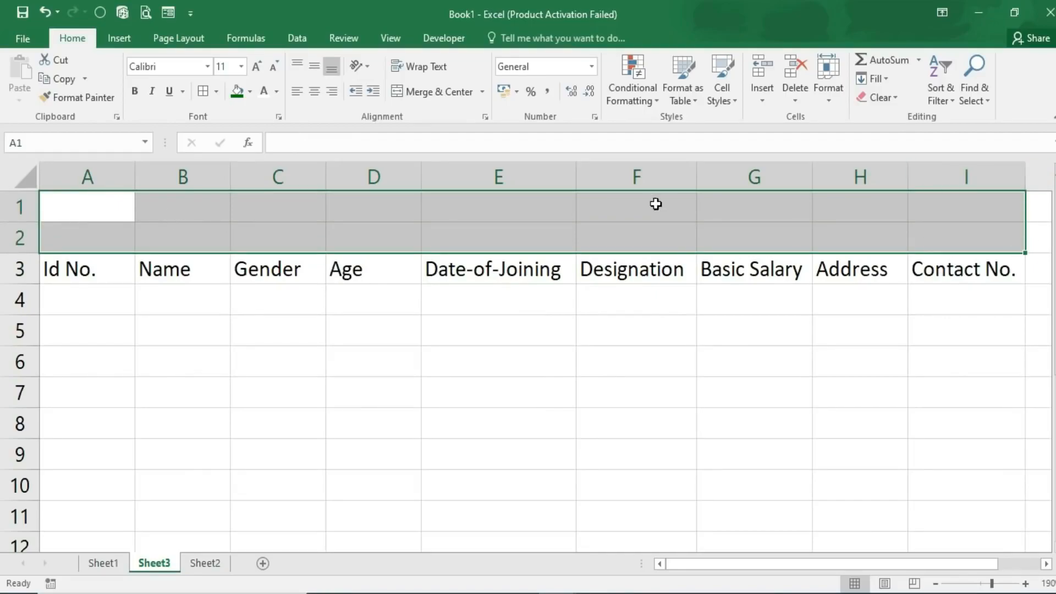
# - Merge A1:I2, enter the title 'Employee Data' and middle-align it vertically
pyautogui.click(429, 91)
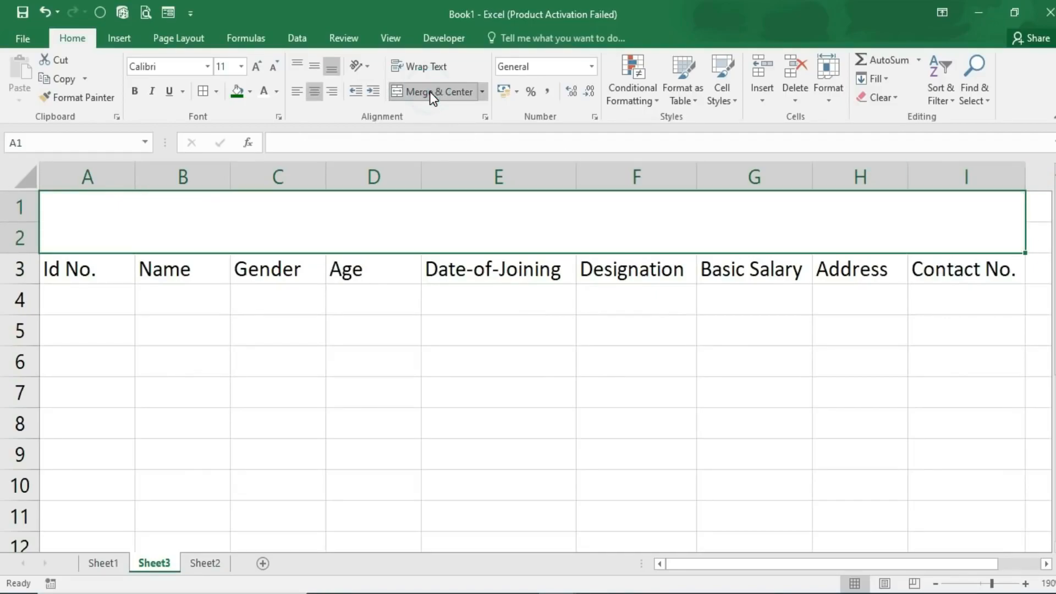
pyautogui.write('E')
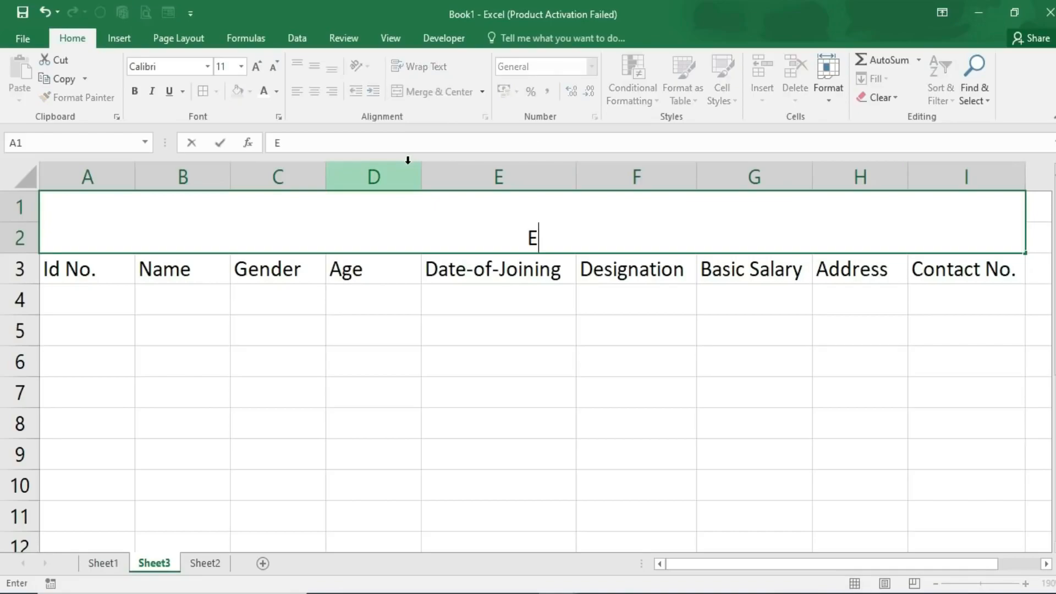
pyautogui.write('mployee Data')
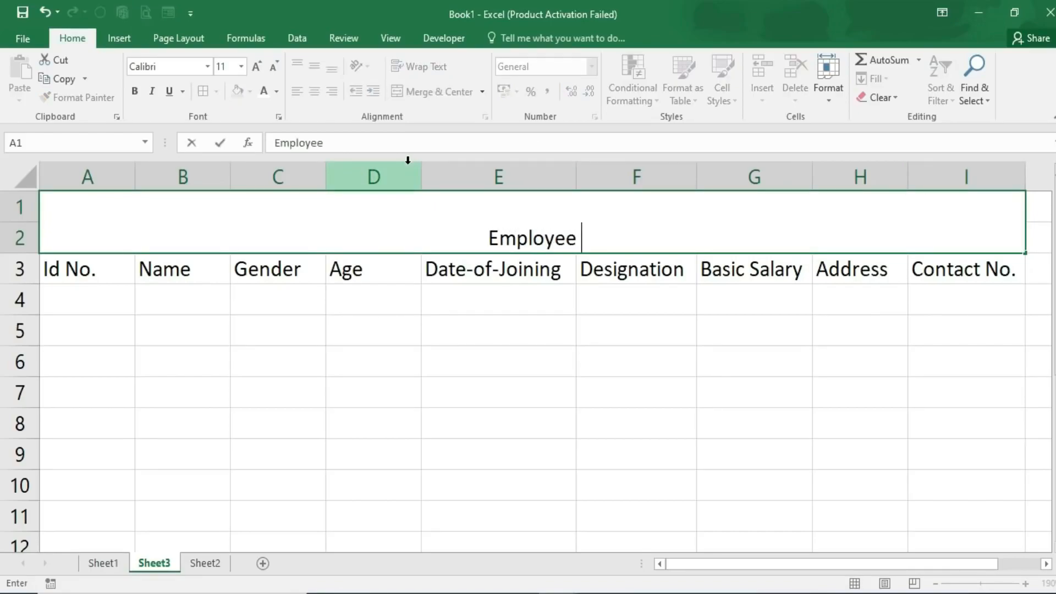
pyautogui.click(154, 366)
pyautogui.click(248, 235)
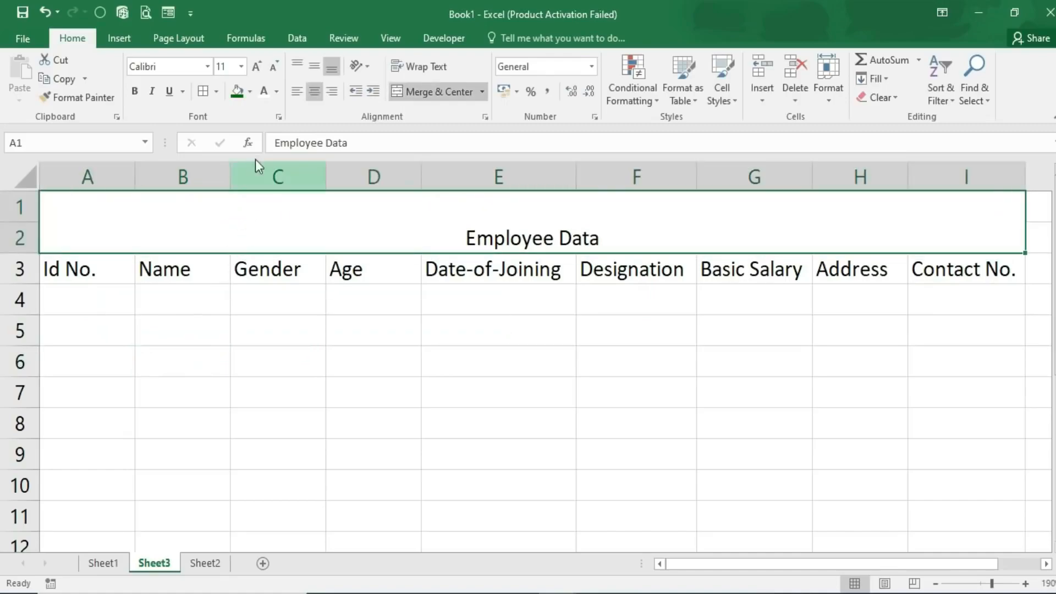
pyautogui.click(313, 66)
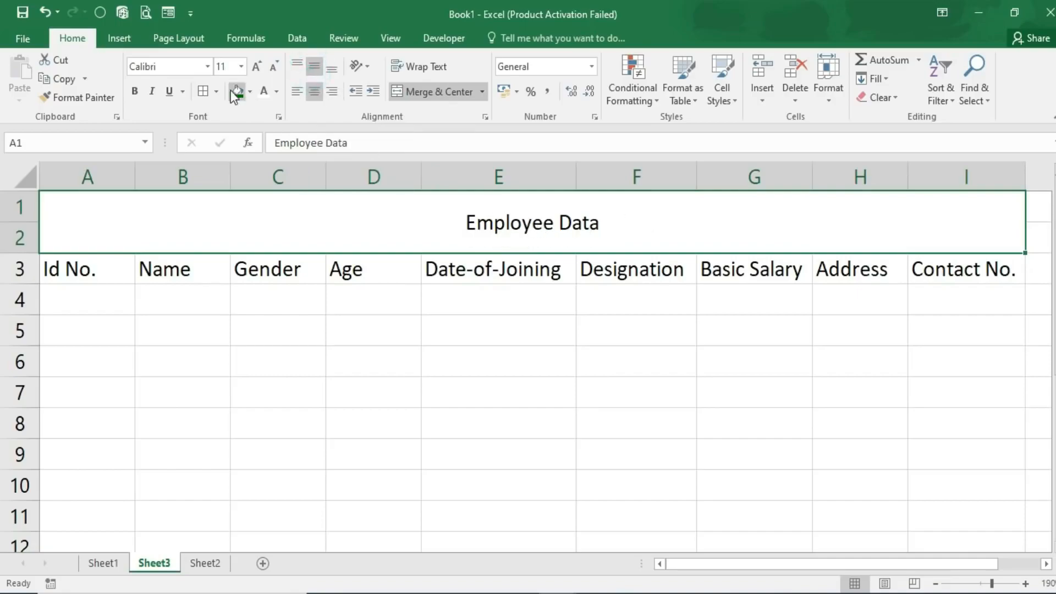
# - Format the Employee Data title in Berlin Sans FB Demi at size 20
pyautogui.click(208, 66)
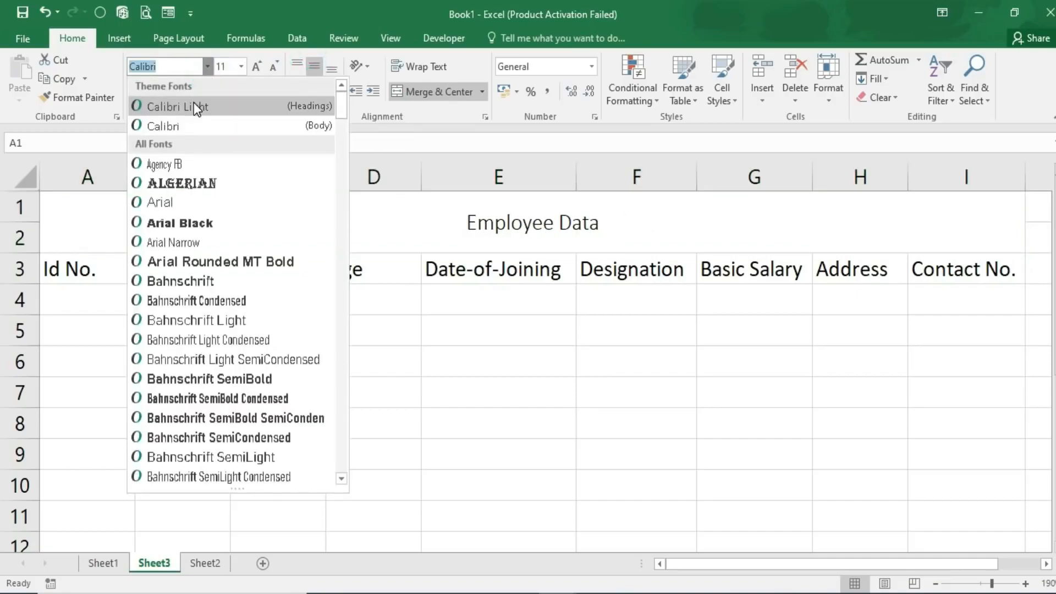
pyautogui.scroll(-4, 208, 363)
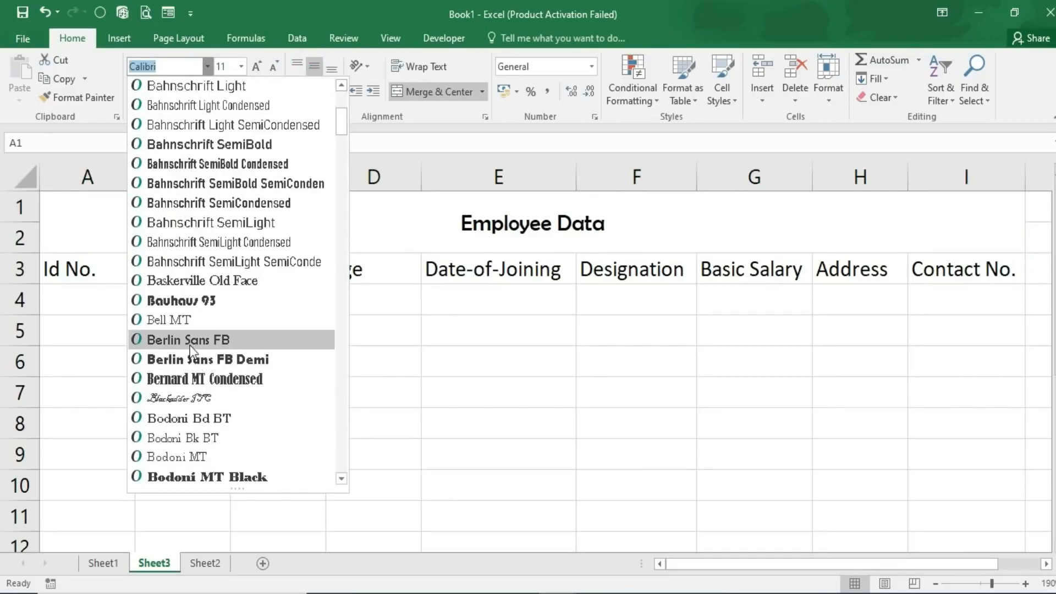
pyautogui.click(178, 360)
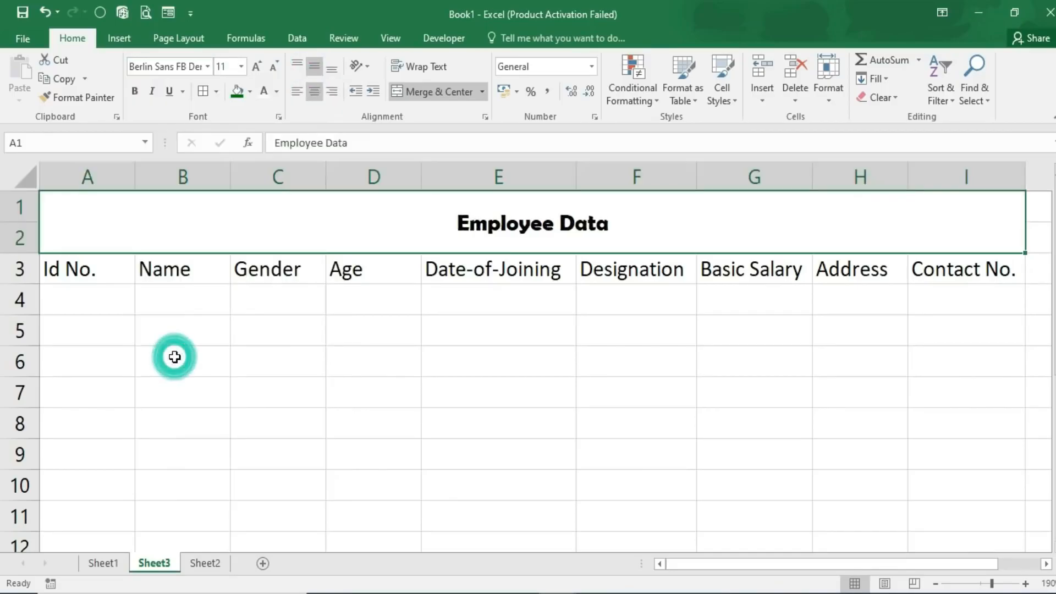
pyautogui.click(259, 65)
pyautogui.click(259, 65)
pyautogui.click(259, 65)
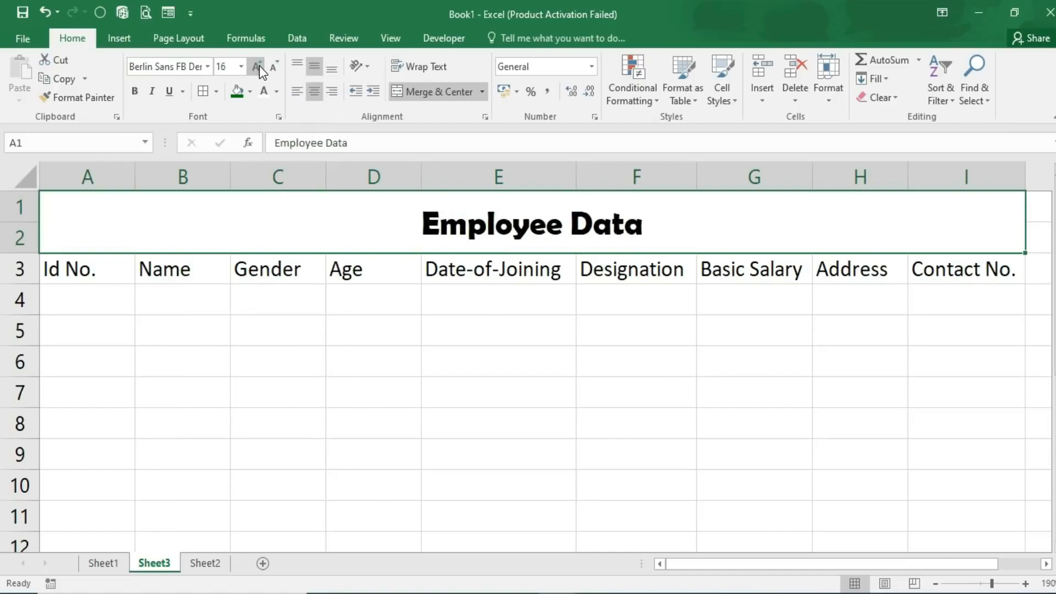
pyautogui.click(259, 65)
pyautogui.click(259, 64)
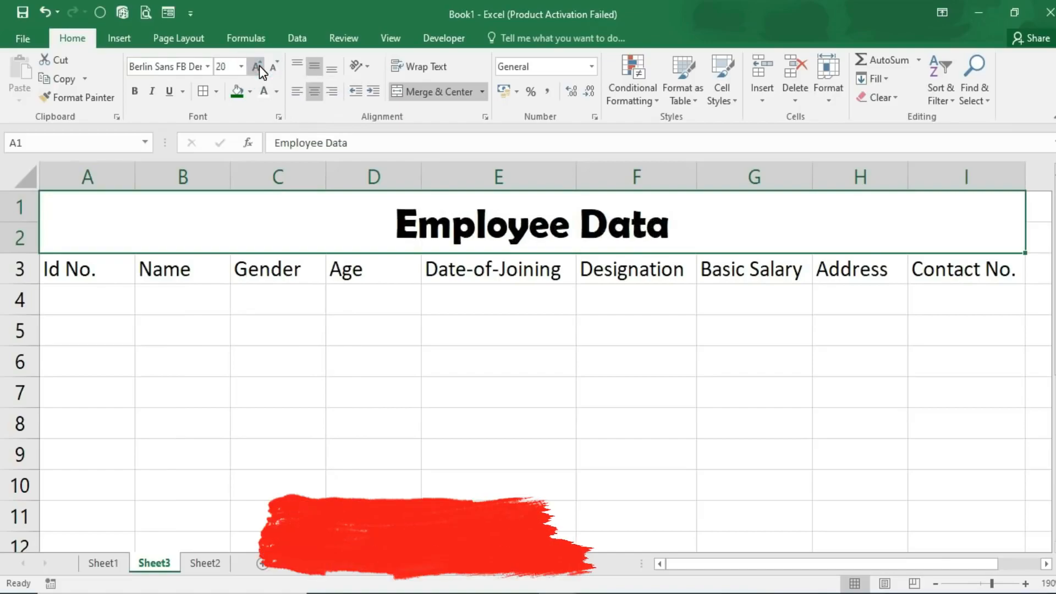
pyautogui.click(250, 92)
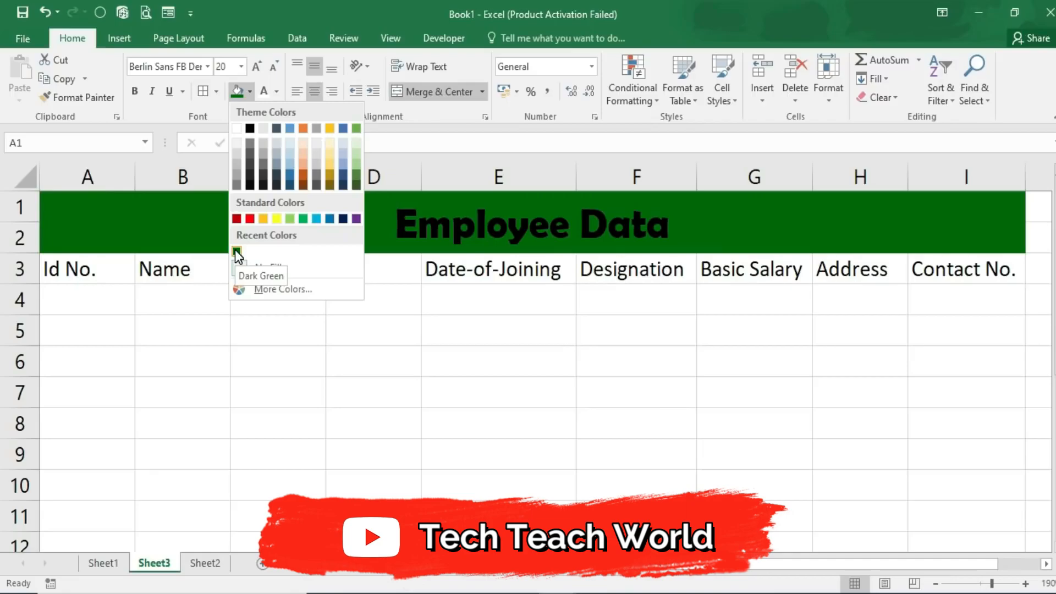
# - Give the title dark green fill with white text, and make headers A3:I3 bold on yellow
pyautogui.click(237, 253)
pyautogui.click(266, 92)
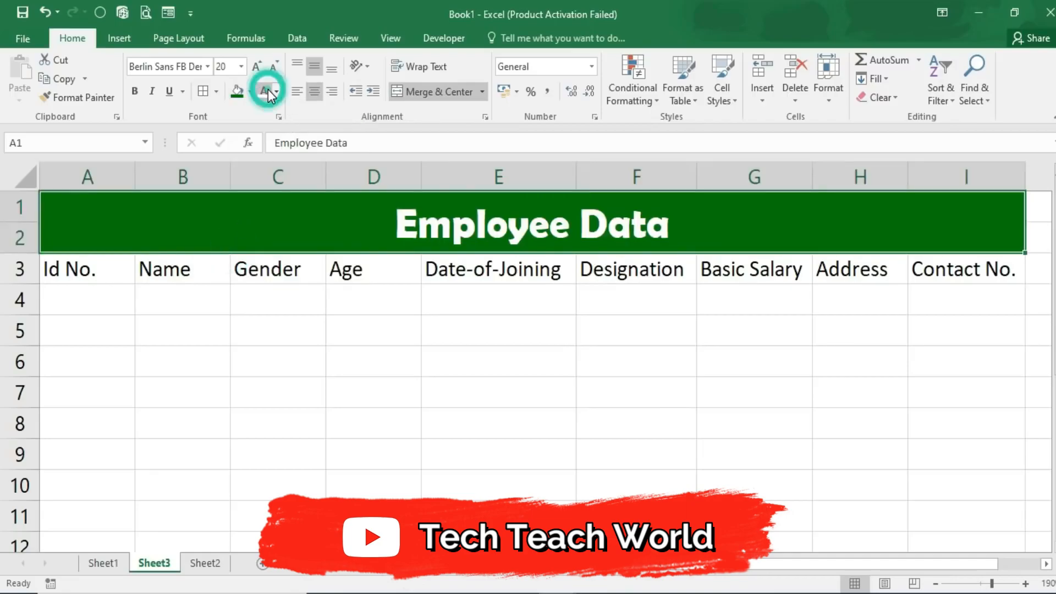
pyautogui.click(92, 266)
pyautogui.moveTo(92, 265); pyautogui.dragTo(967, 267)
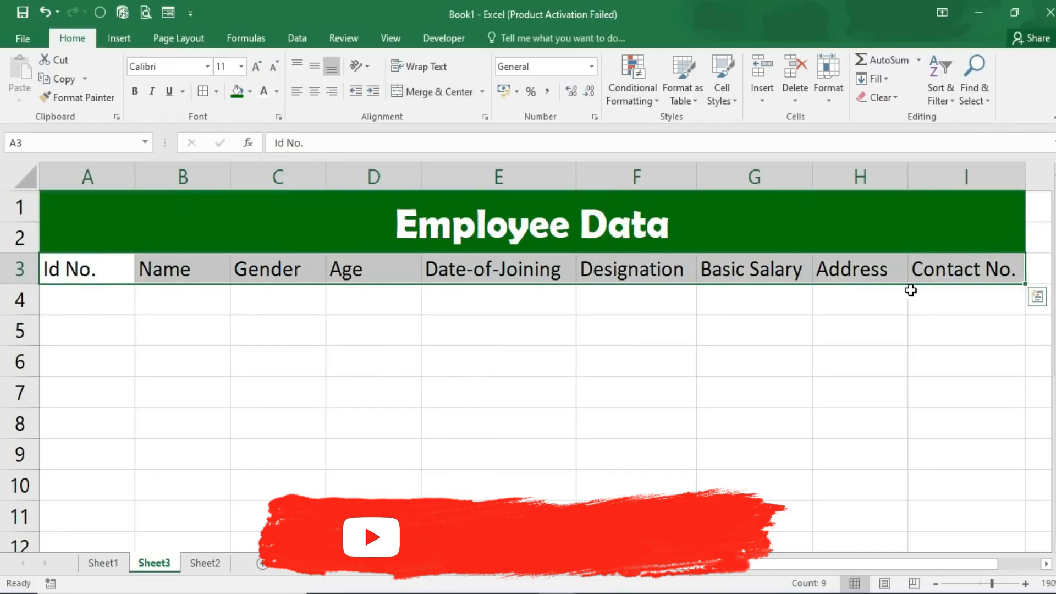
pyautogui.click(249, 91)
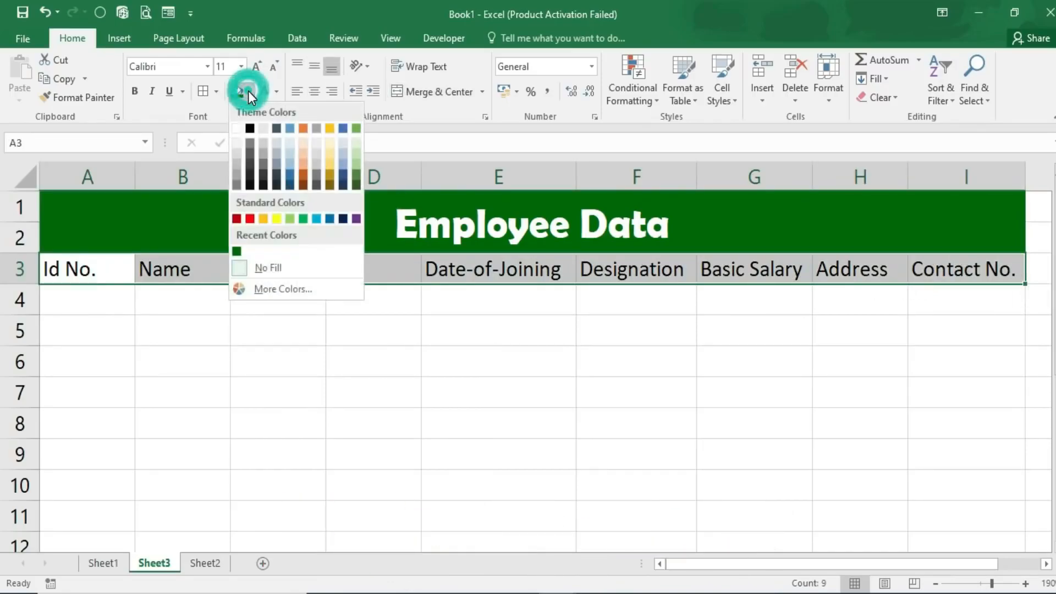
pyautogui.click(278, 219)
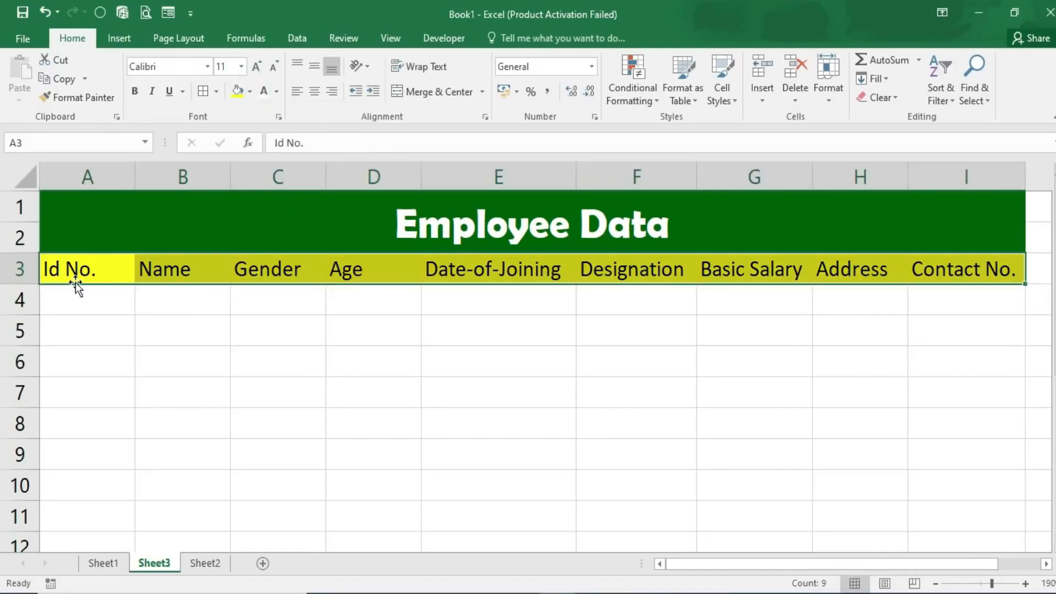
pyautogui.click(134, 92)
pyautogui.scroll(-1, 404, 394)
pyautogui.scroll(-1, 404, 394)
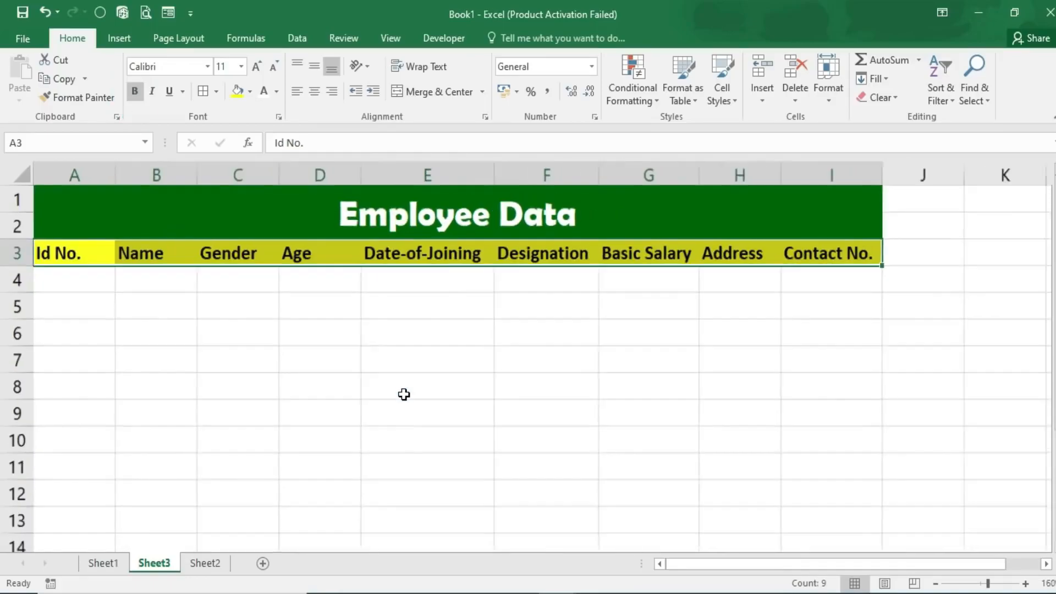
pyautogui.hotkey('ctrl', 'q')
# - Apply All Borders to the table range A3:I13
pyautogui.click(88, 320)
pyautogui.click(61, 274)
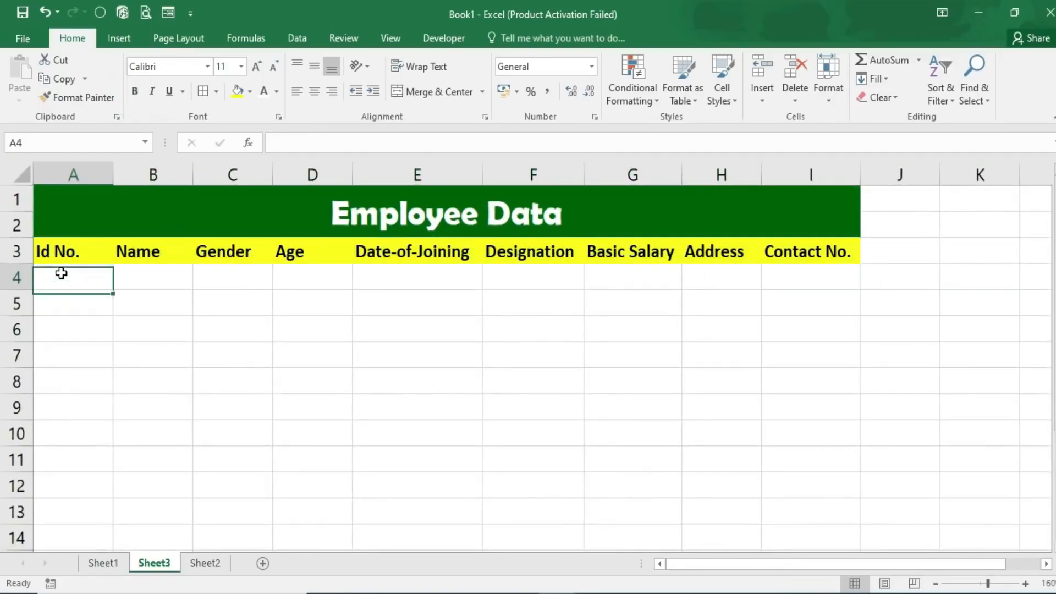
pyautogui.moveTo(42, 243); pyautogui.dragTo(848, 521)
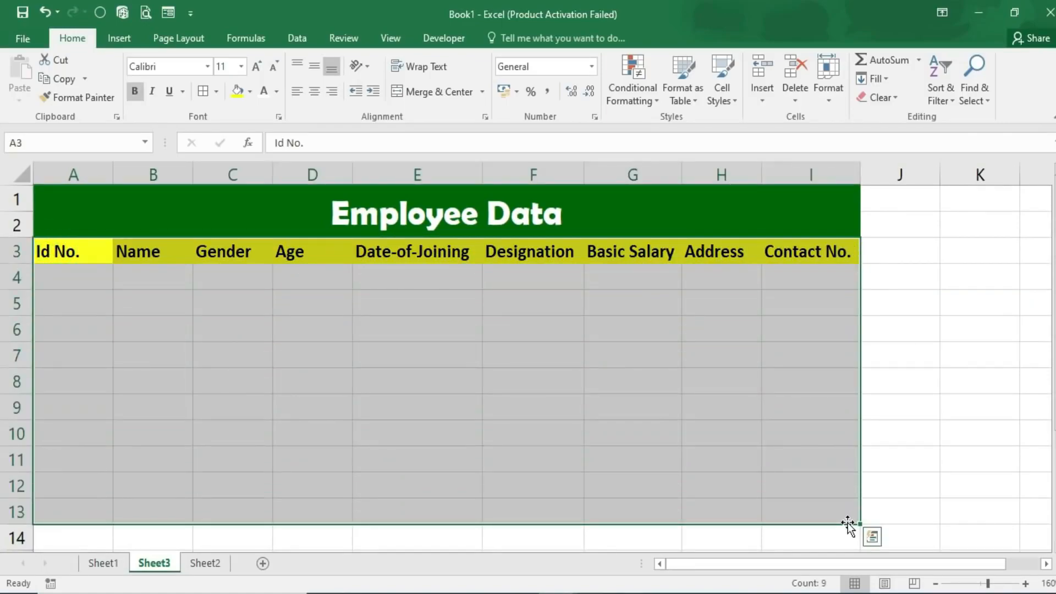
pyautogui.click(215, 94)
pyautogui.click(229, 230)
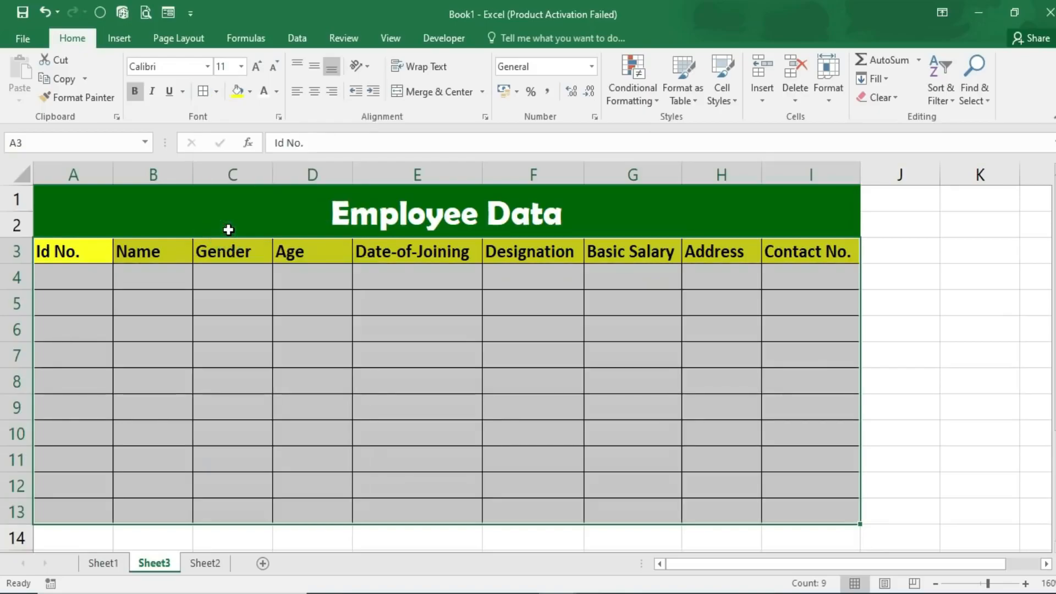
pyautogui.scroll(1, 330, 324)
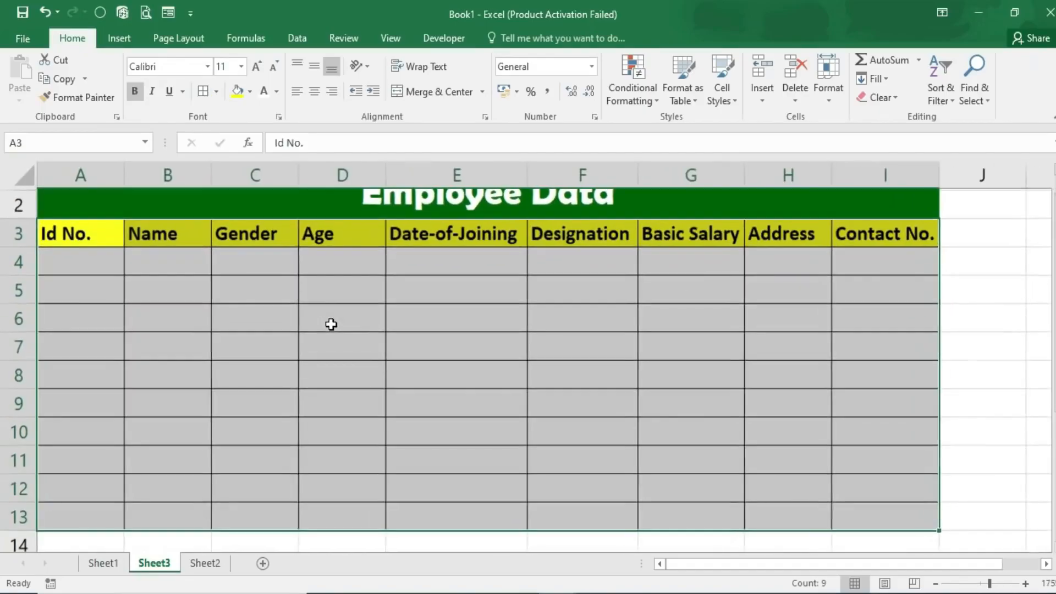
pyautogui.scroll(-1, 330, 327)
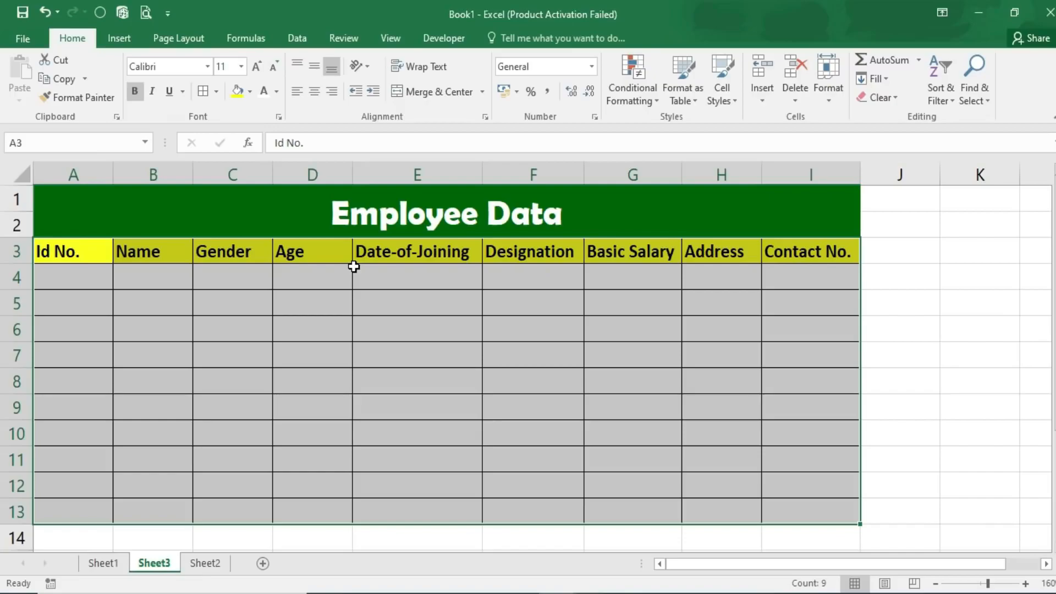
pyautogui.click(256, 273)
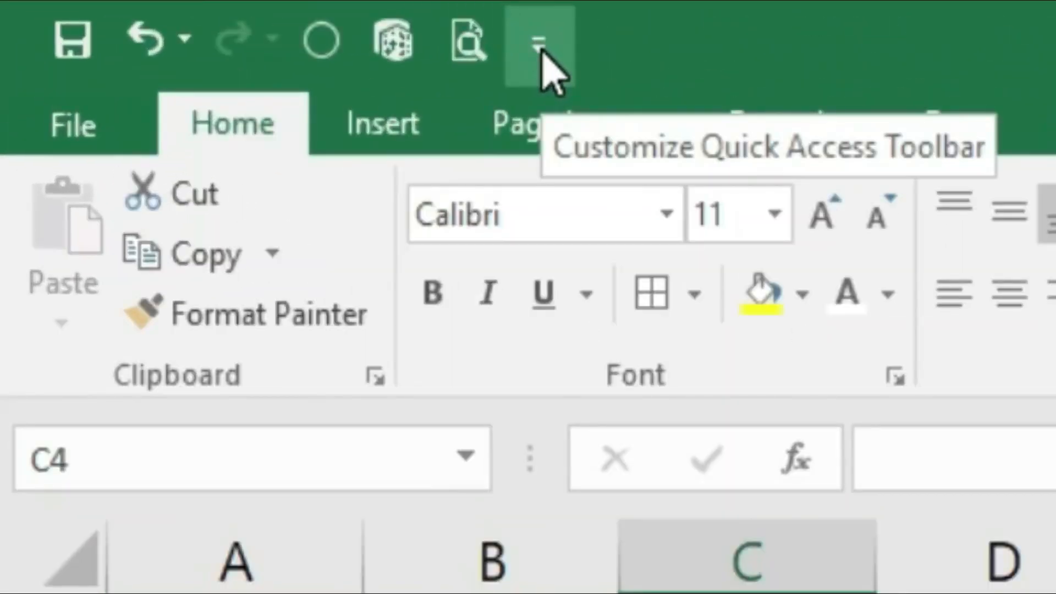
# - Add the Form… command from All Commands to the Quick Access Toolbar
pyautogui.click(540, 45)
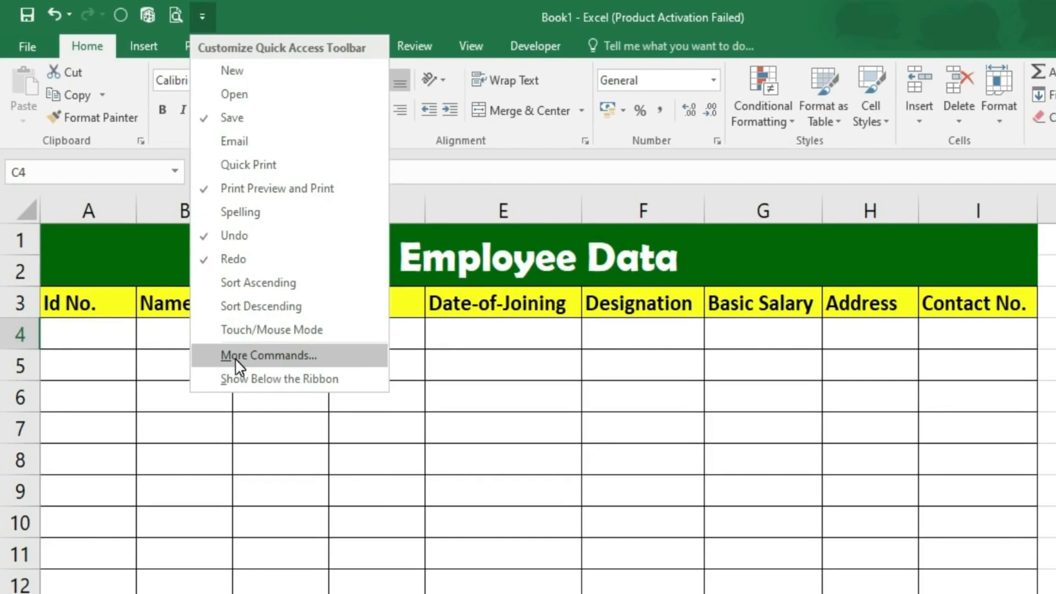
pyautogui.click(237, 358)
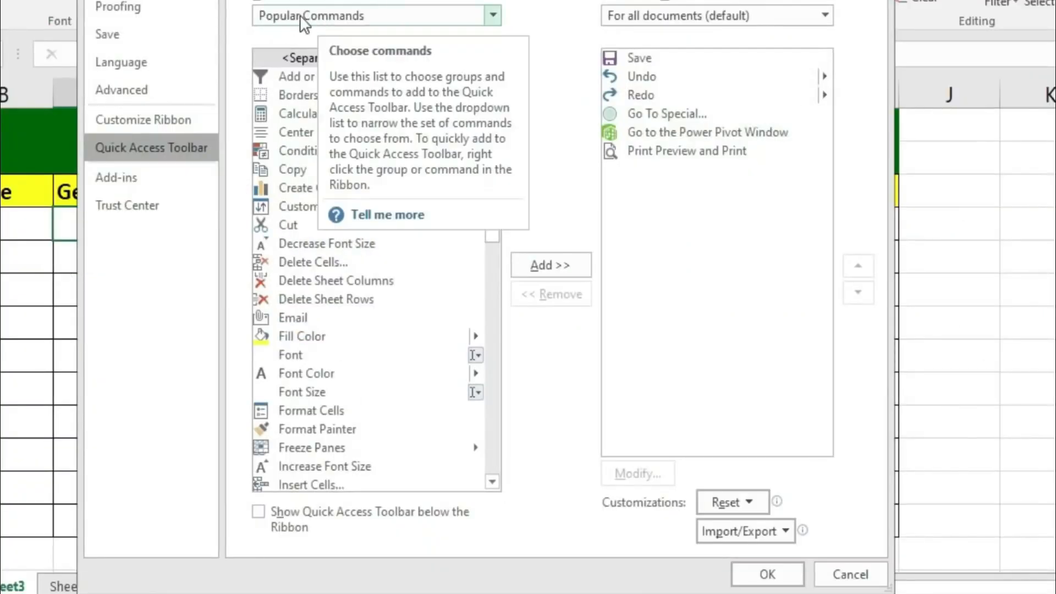
pyautogui.click(494, 15)
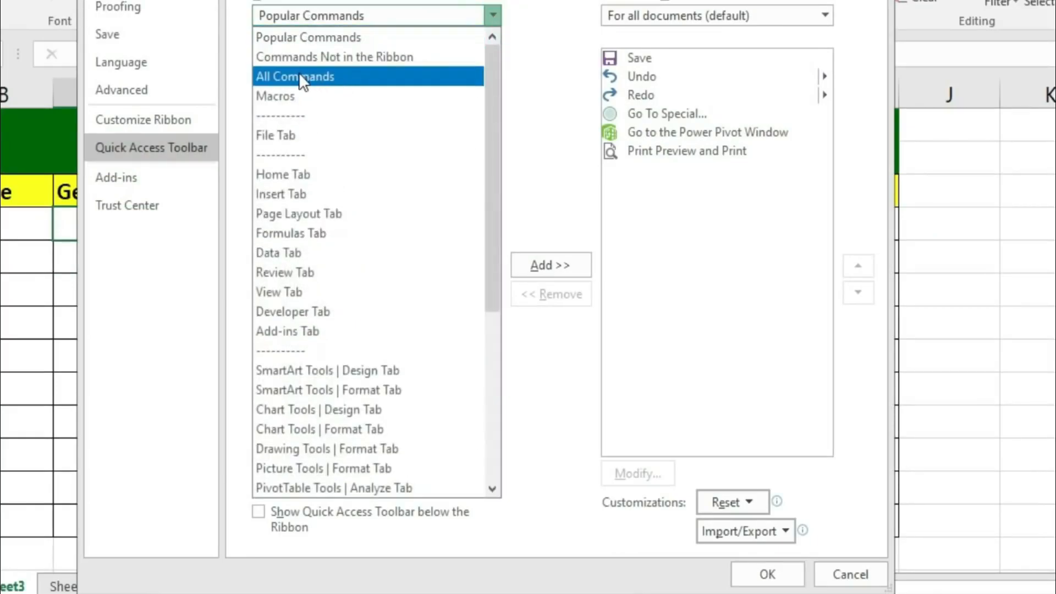
pyautogui.click(331, 87)
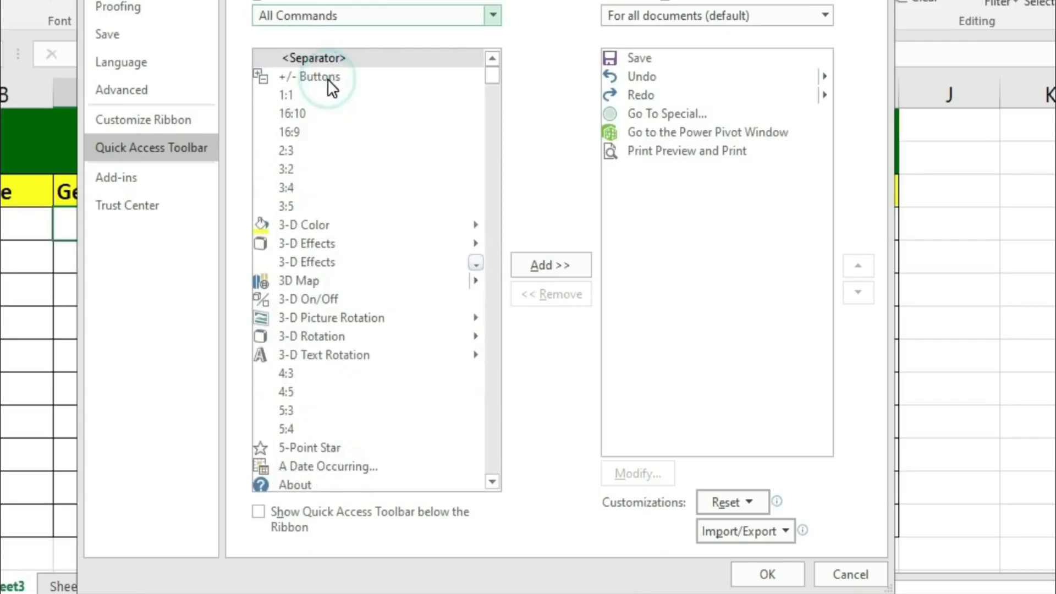
pyautogui.moveTo(492, 74); pyautogui.dragTo(500, 203)
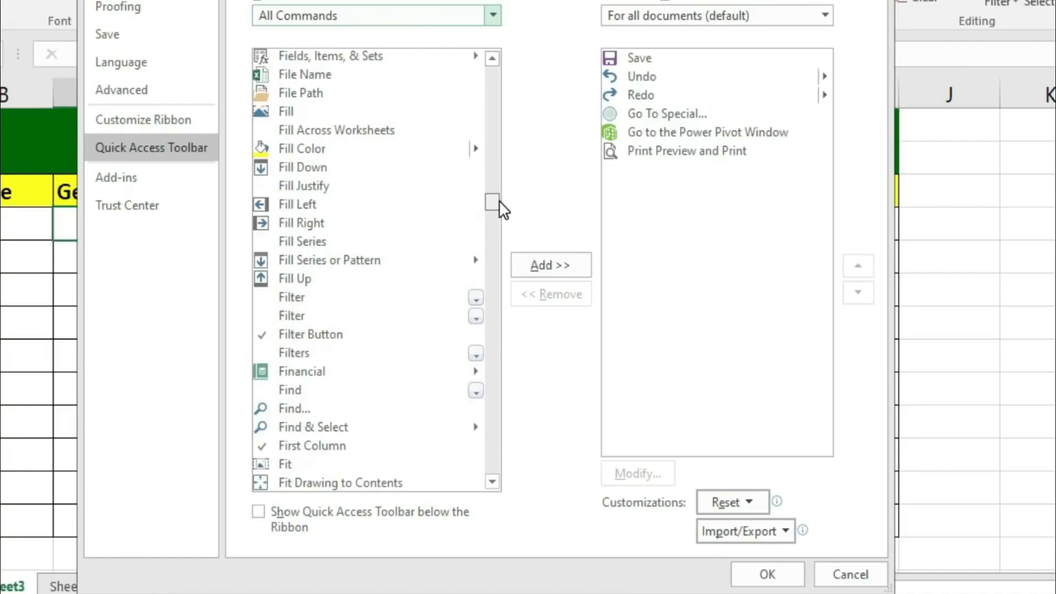
pyautogui.scroll(-4, 292, 421)
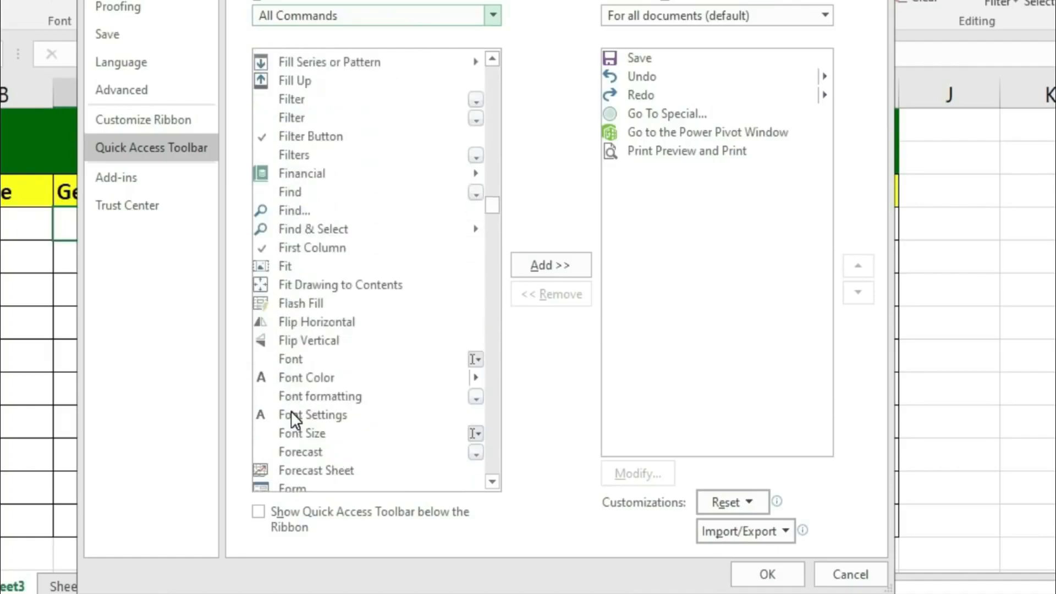
pyautogui.scroll(-3, 292, 411)
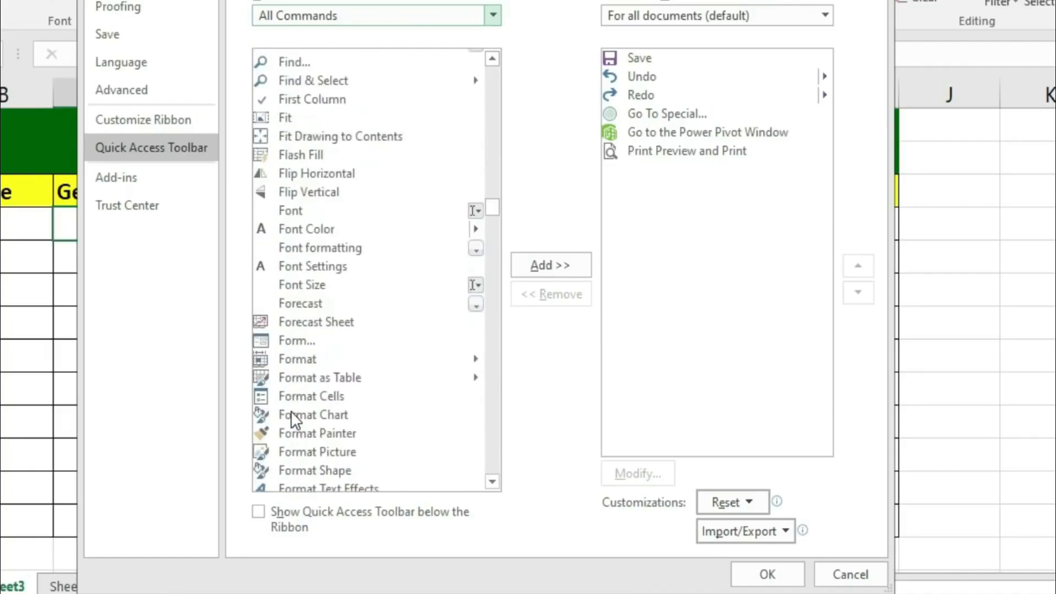
pyautogui.click(295, 342)
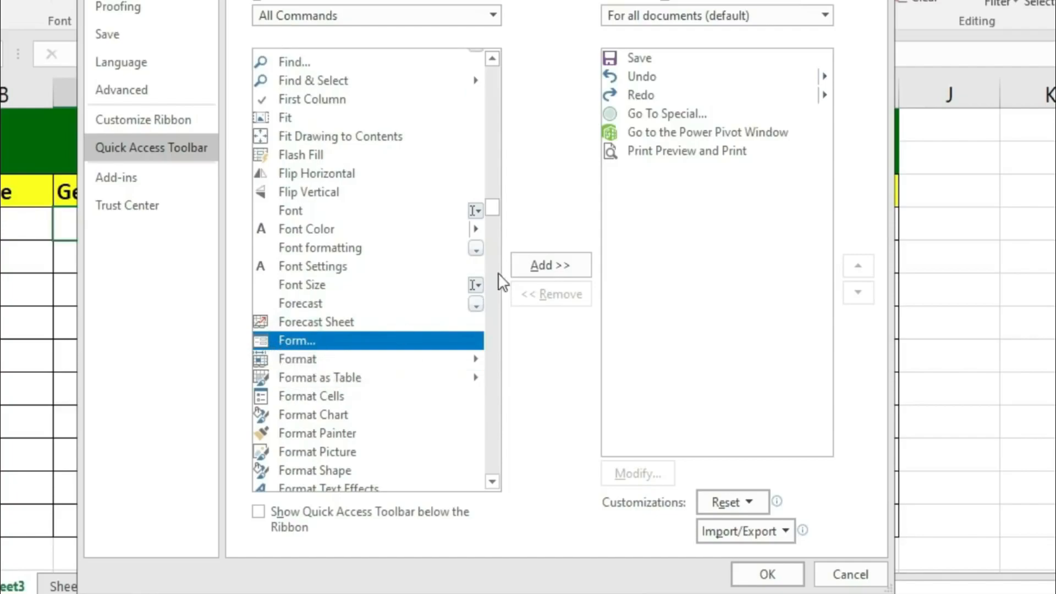
pyautogui.click(536, 267)
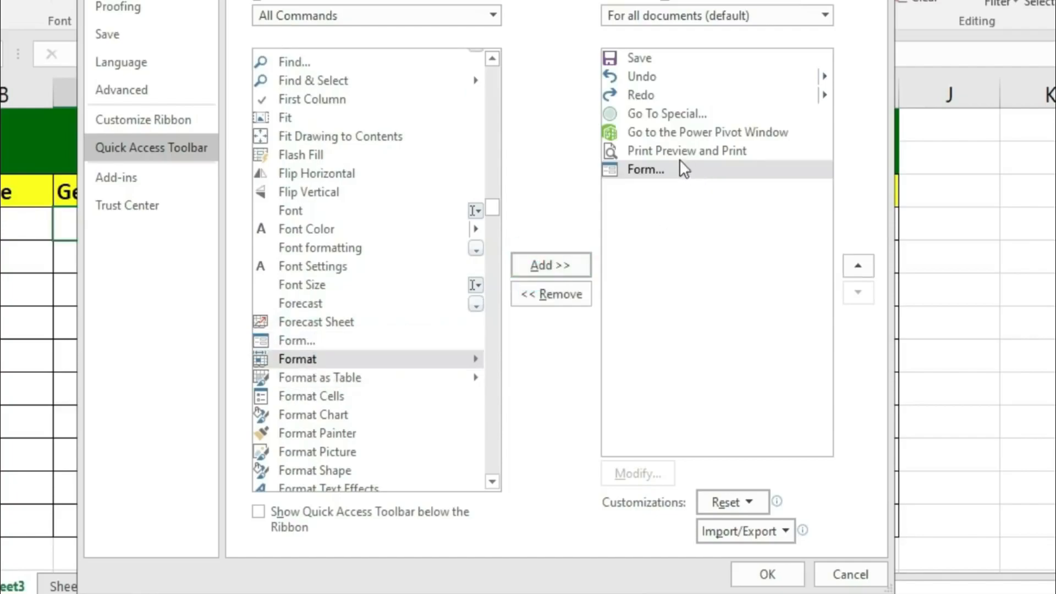
pyautogui.click(792, 575)
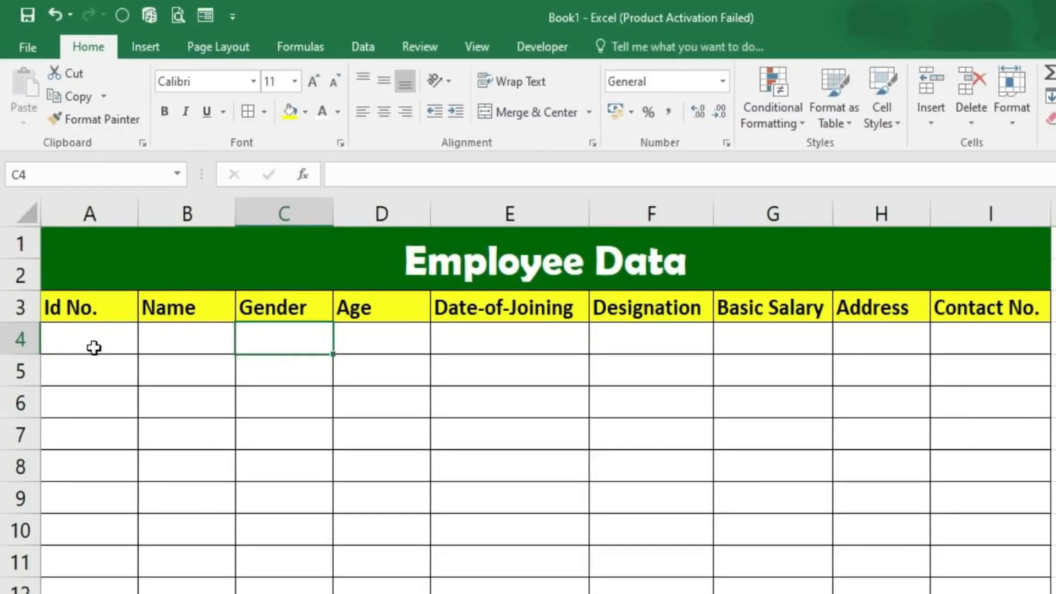
# - Select the header row, open the data form using its headings as field labels, and move it aside
pyautogui.moveTo(73, 306); pyautogui.dragTo(990, 307)
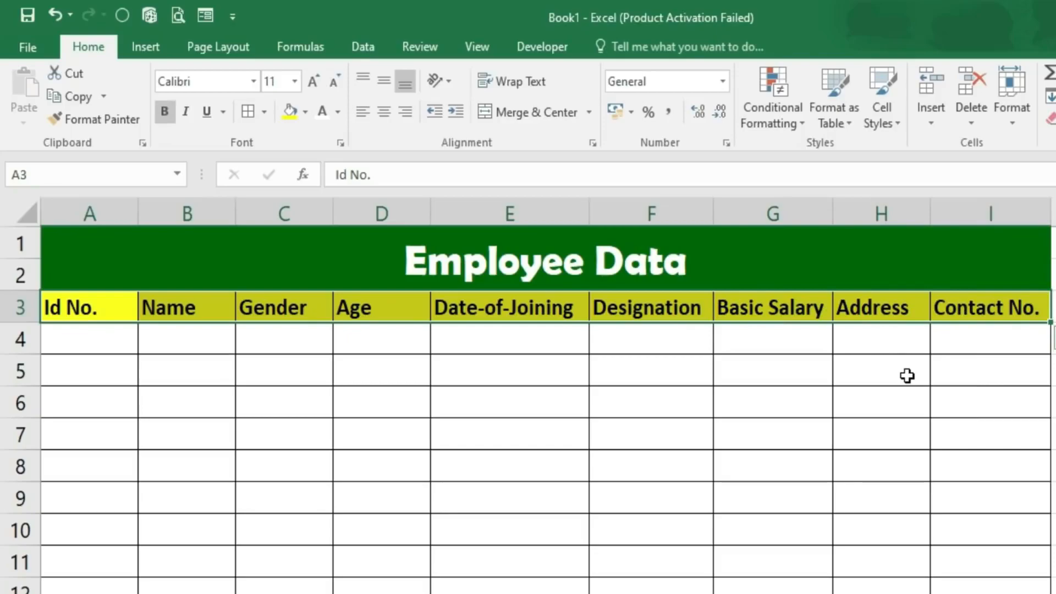
pyautogui.click(205, 15)
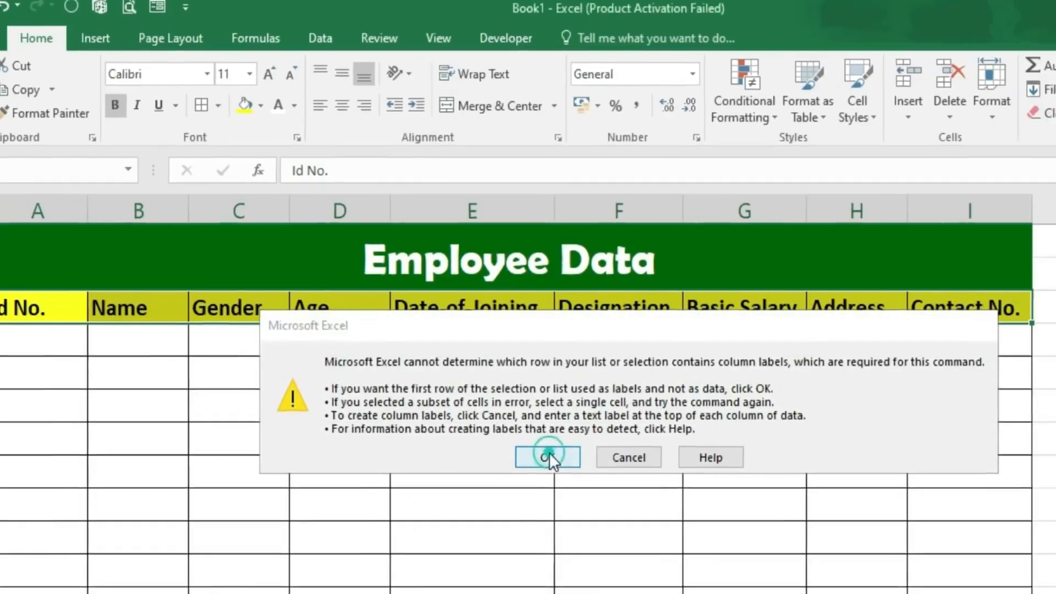
pyautogui.click(582, 452)
pyautogui.moveTo(656, 126); pyautogui.dragTo(516, 379)
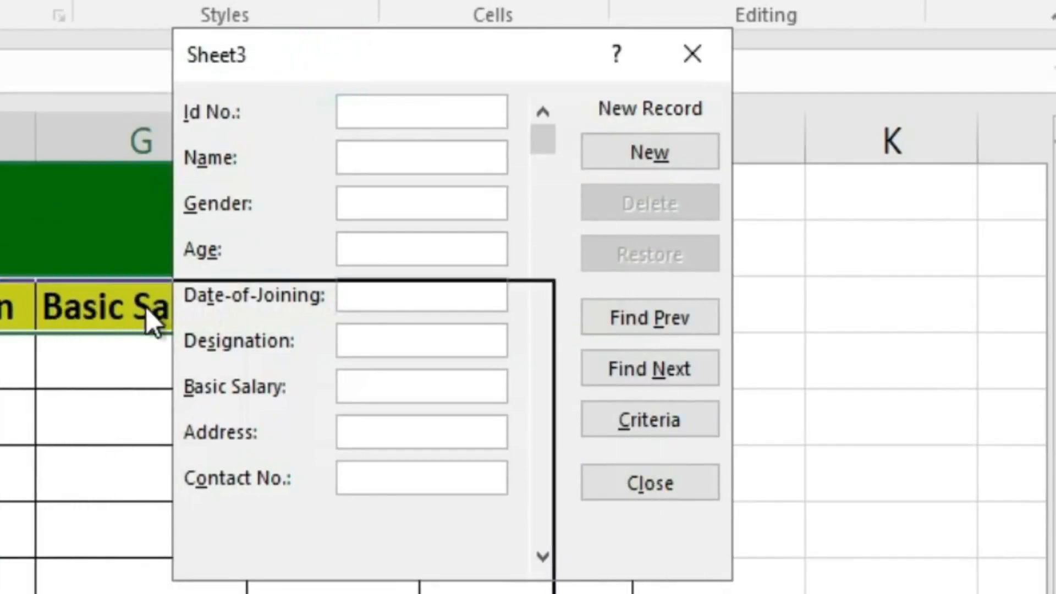
pyautogui.moveTo(133, 395); pyautogui.dragTo(28, 413)
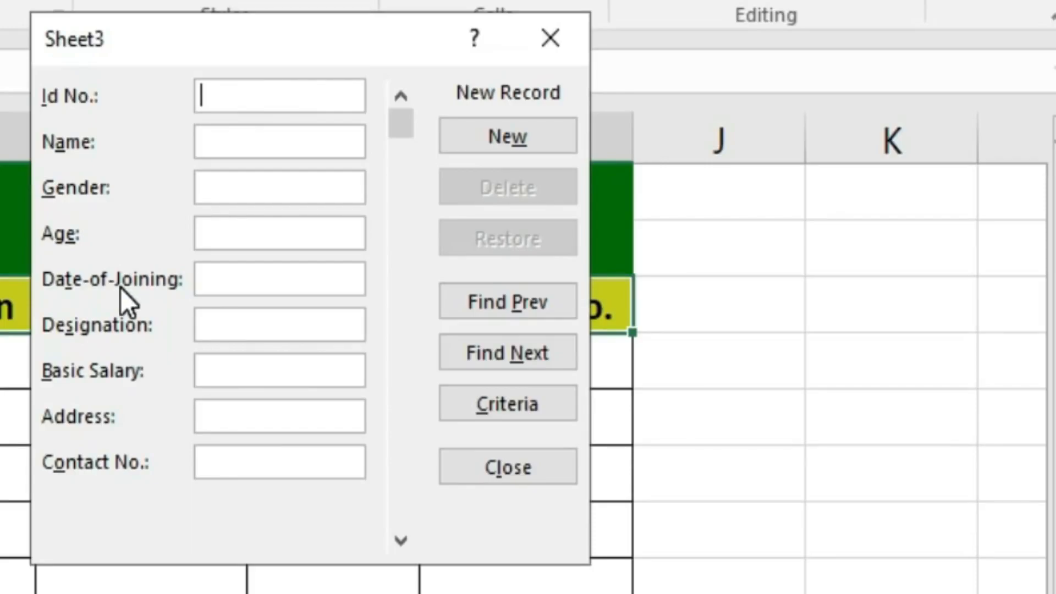
# - Enter Id No. 10301, the employee's name, Gender Male and Age 26 in the form
pyautogui.write('100')
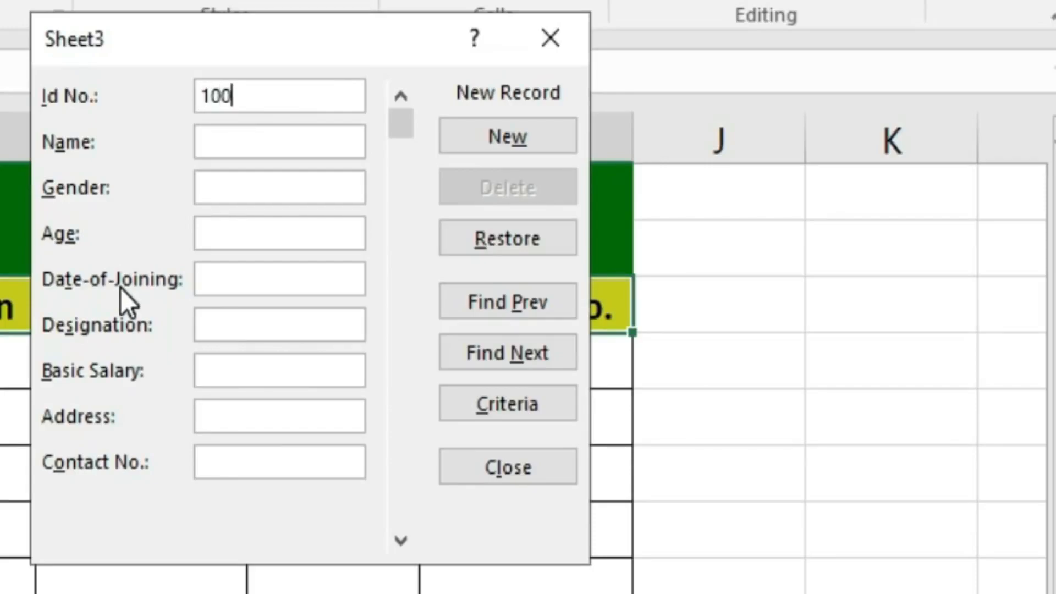
pyautogui.press('BackSpace')
pyautogui.write('301')
pyautogui.press('Tab')
pyautogui.write('Rajesh')
pyautogui.press('Tab')
pyautogui.write('Male')
pyautogui.press('Tab')
pyautogui.write('26')
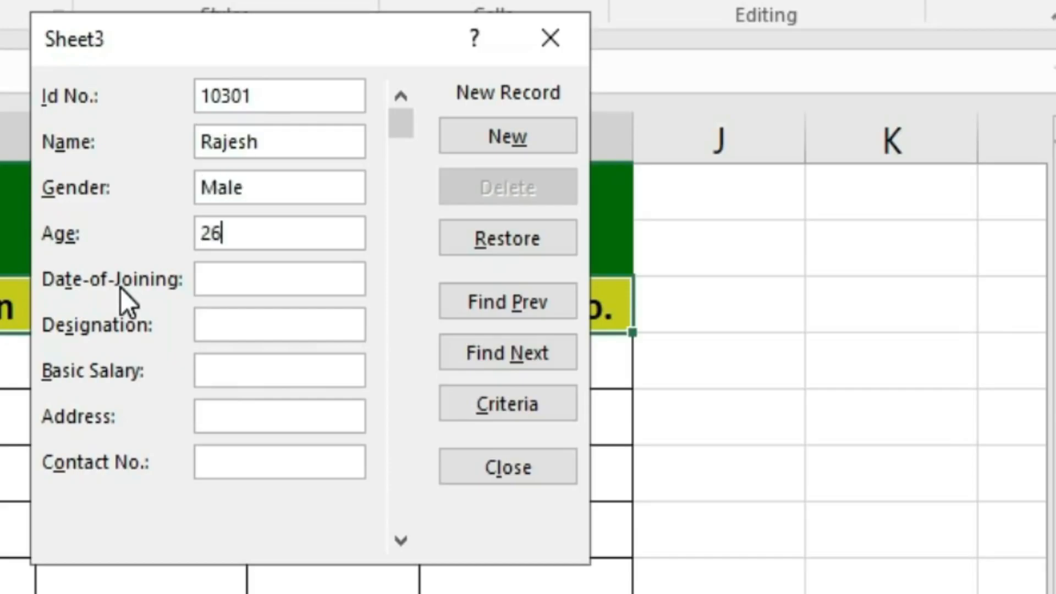
pyautogui.press('Tab')
# - Fill in joining date 25-05-202, Designation Manager, Basic Salary 45000, plus the employee's address and contact number
pyautogui.write('25-05-2021')
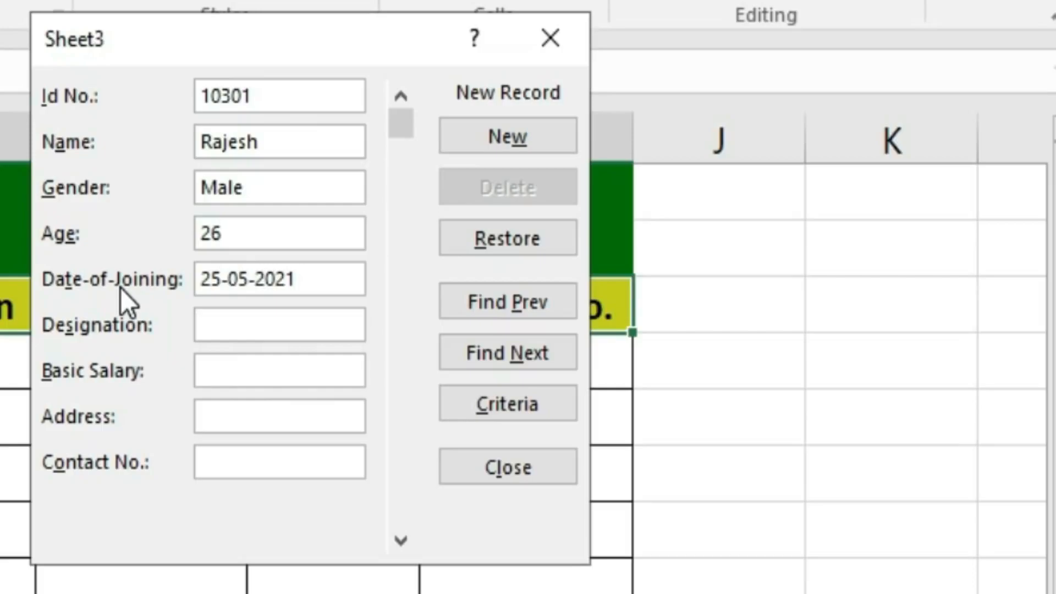
pyautogui.press('Tab')
pyautogui.write('Manager')
pyautogui.press('Tab')
pyautogui.write('45000')
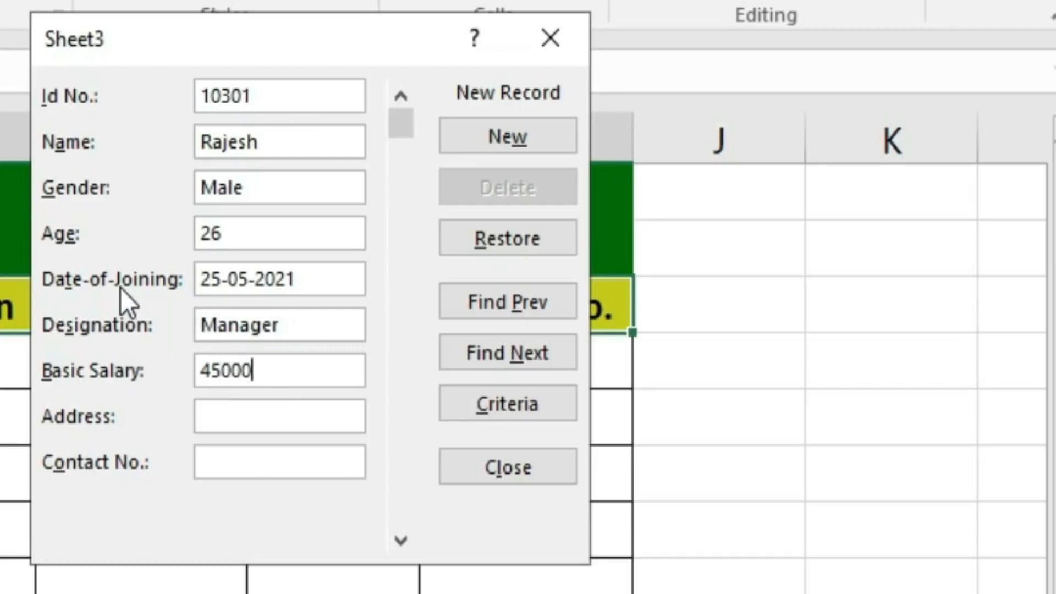
pyautogui.press('Tab')
pyautogui.write('Sec-45, Noida')
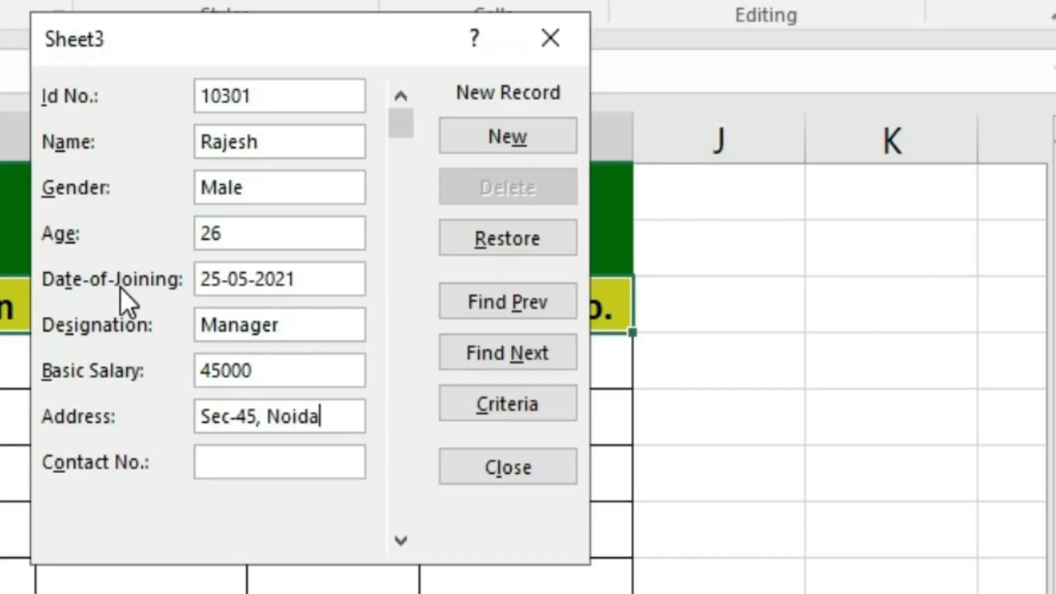
pyautogui.press('Tab')
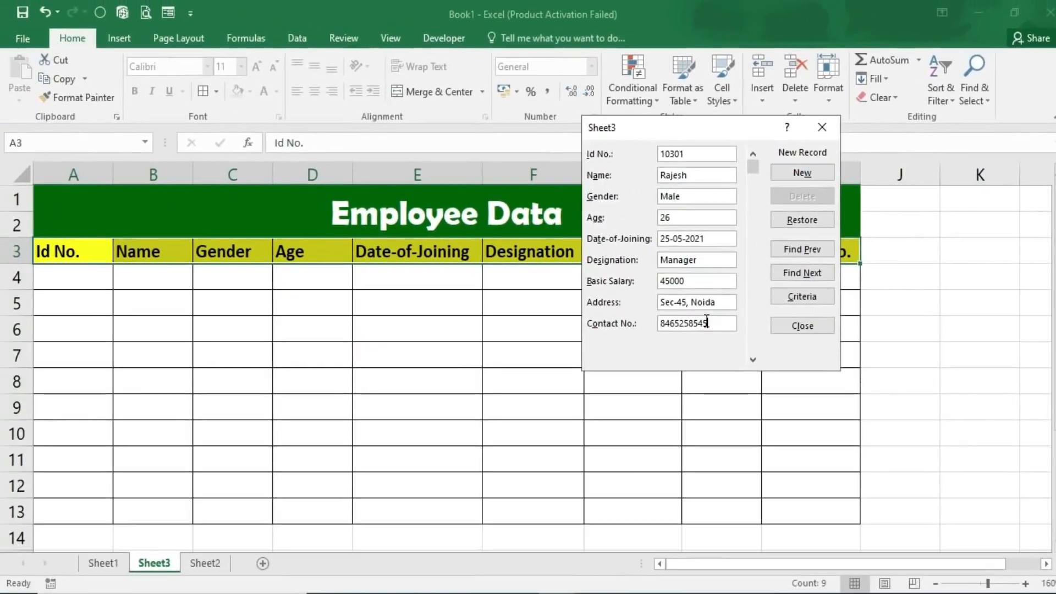
# - Save the first record to row 4, then enter Id 10302, the employee's name, Male, age 28
pyautogui.click(799, 174)
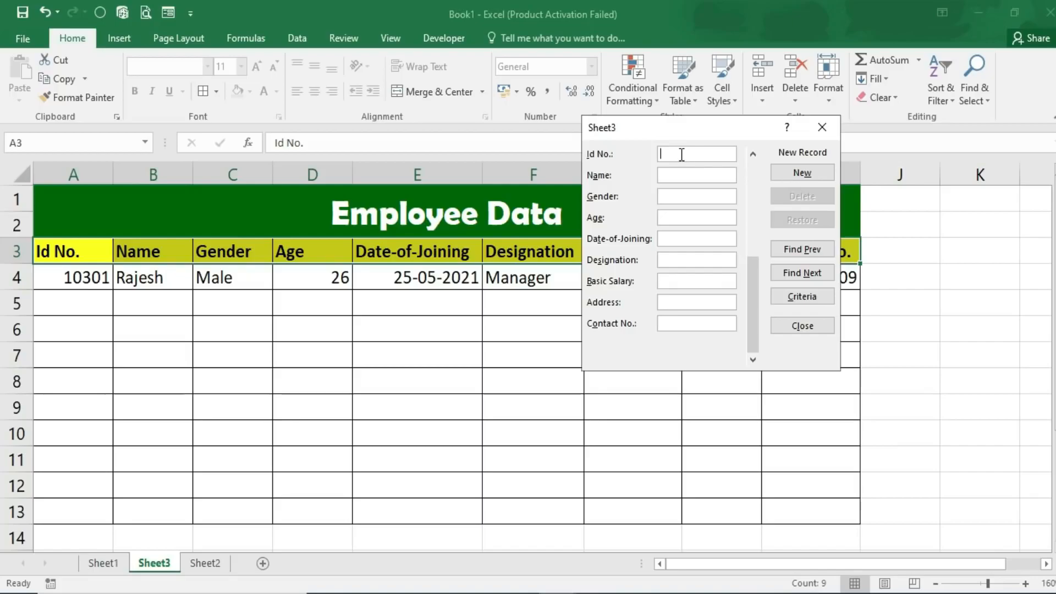
pyautogui.write('10302')
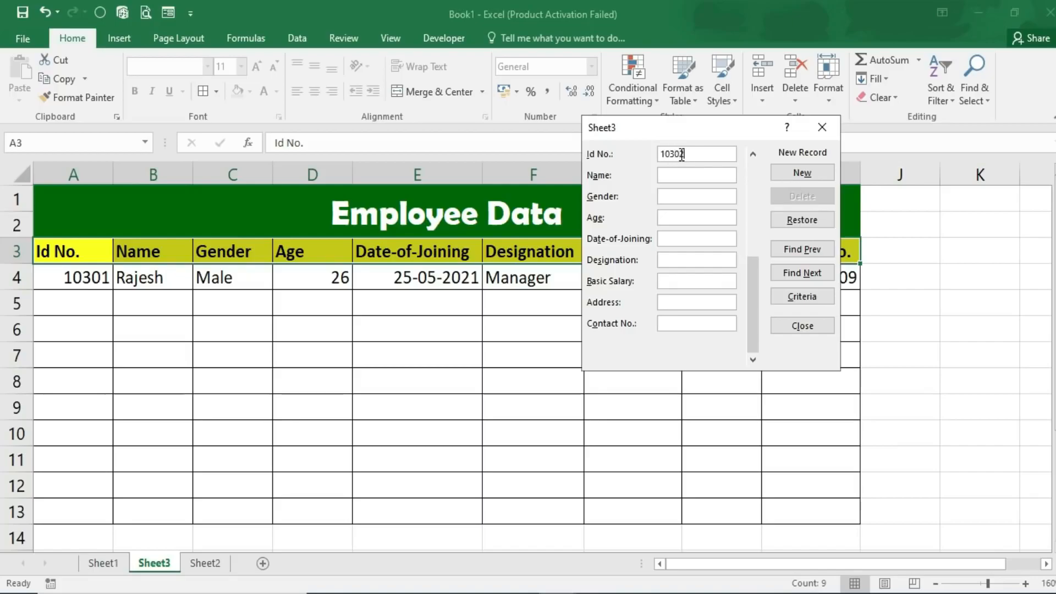
pyautogui.write('Moha')
pyautogui.press('BackSpace')
pyautogui.press('BackSpace')
pyautogui.write('han')
pyautogui.press('Tab')
pyautogui.write('Male')
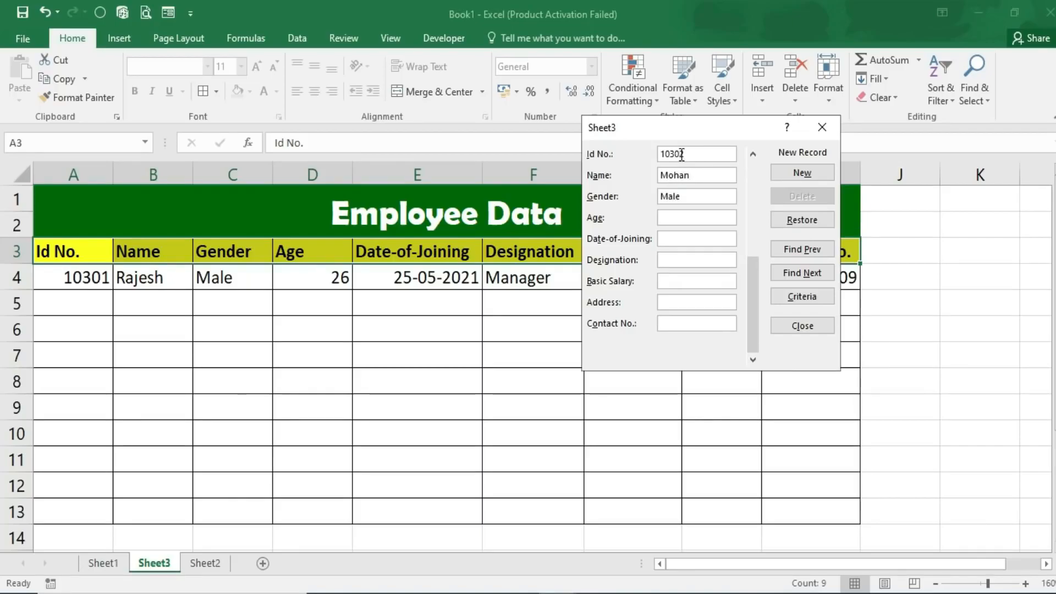
pyautogui.press('Tab')
pyautogui.write('28')
# - Complete record 10302 with joining date 28-06-2021, Asst. manager, salary 35000 and address, and save it
pyautogui.press('Tab')
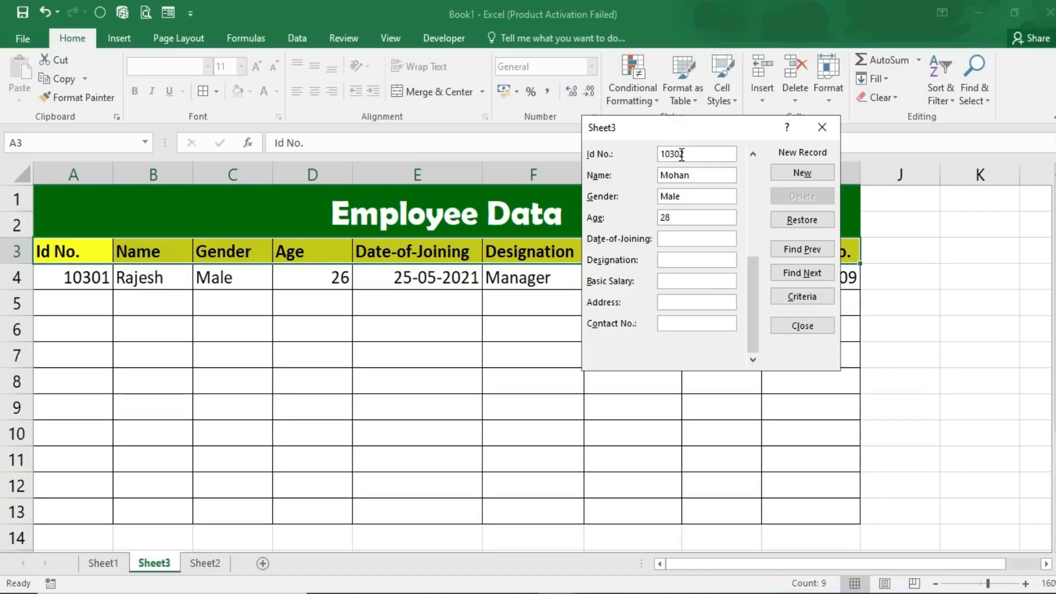
pyautogui.write('28-06-2021')
pyautogui.press('Tab')
pyautogui.write('A')
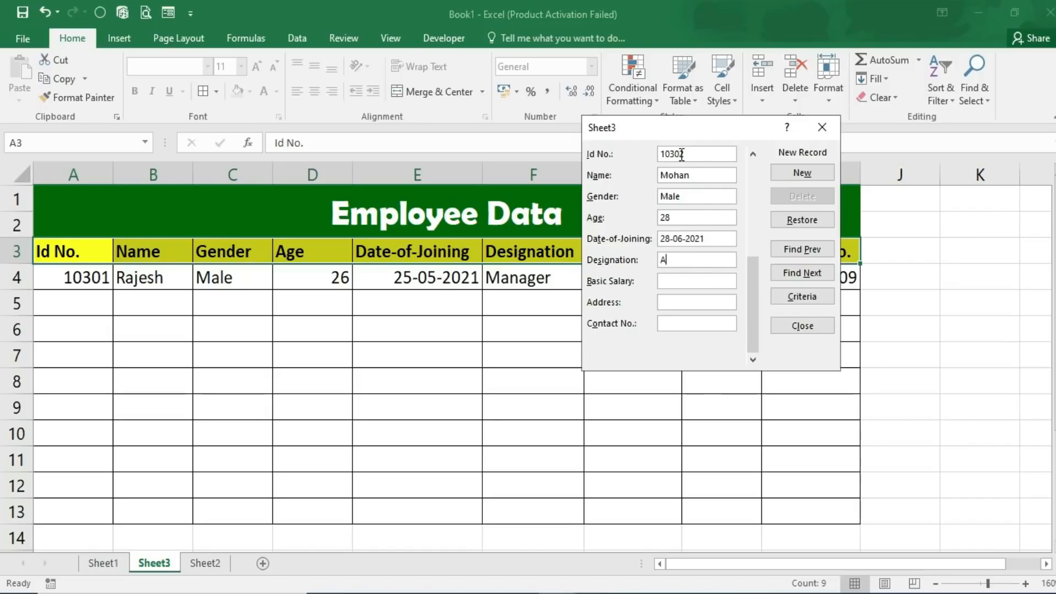
pyautogui.write('sst. manager')
pyautogui.press('Tab')
pyautogui.write('35000')
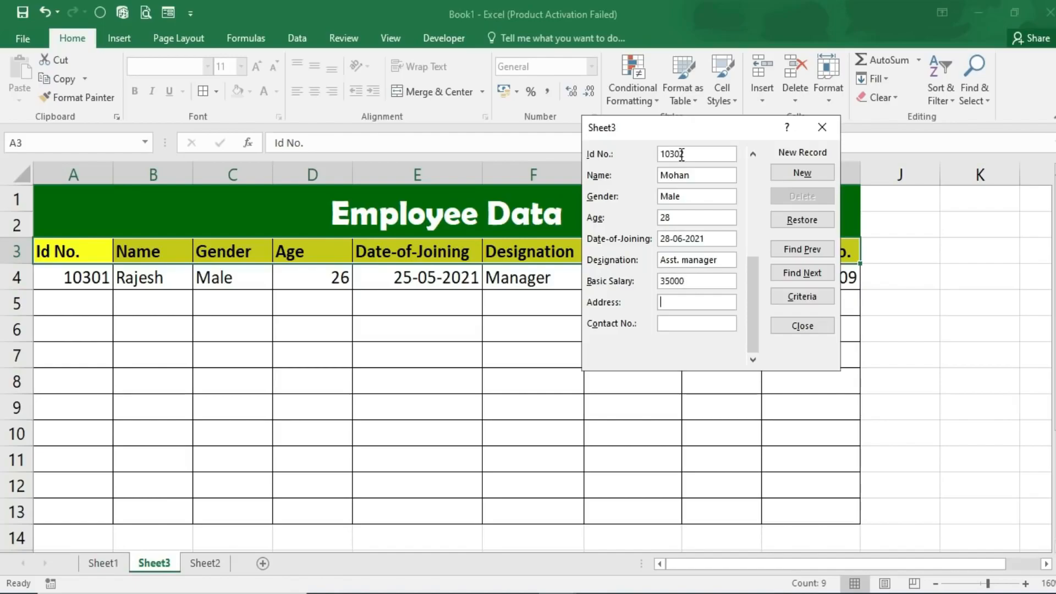
pyautogui.press('Tab')
pyautogui.write('Sec-')
pyautogui.write('43, Noida')
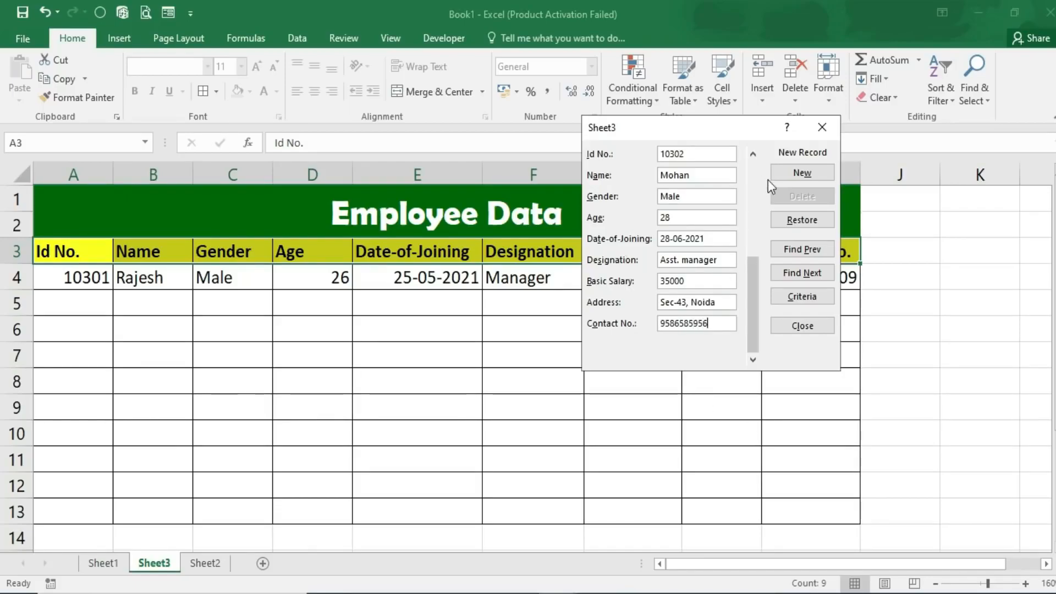
pyautogui.click(794, 174)
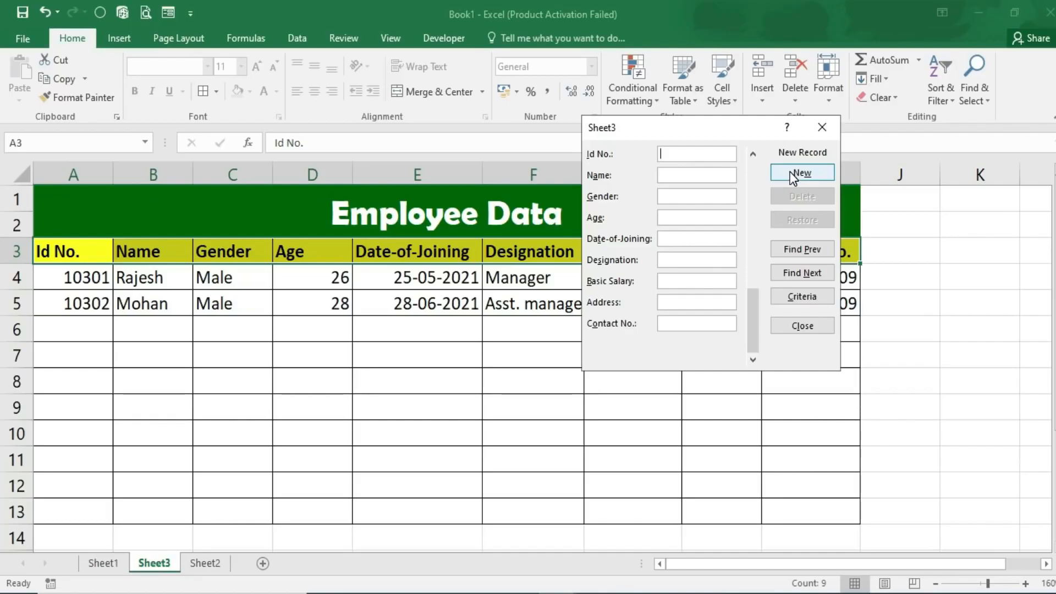
# - Close the Data Form
pyautogui.click(831, 138)
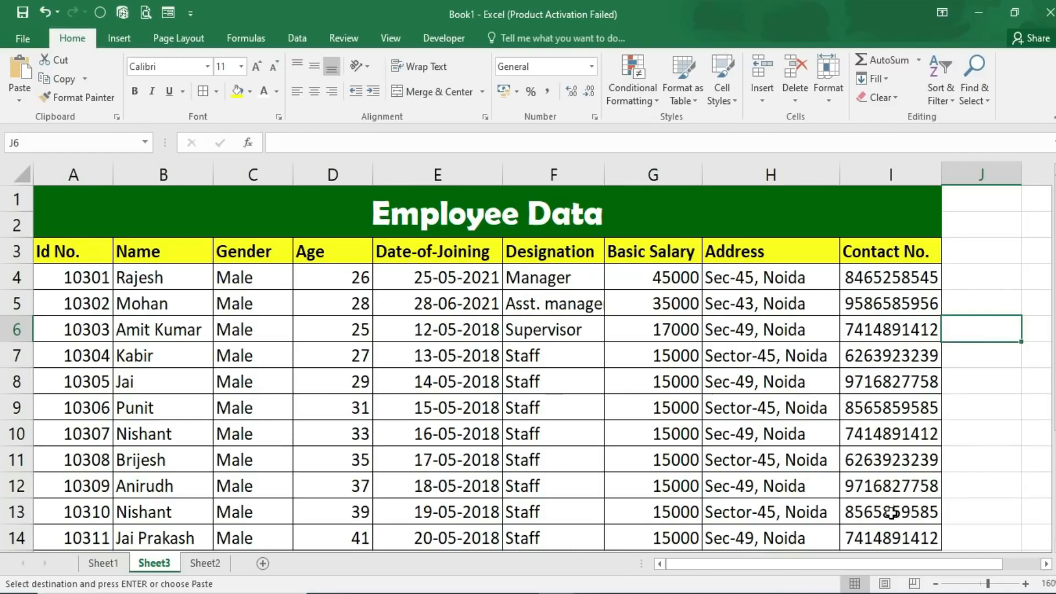
# - Overwrite the name in B9 with the same name as in B4, creating a duplicate
pyautogui.click(140, 417)
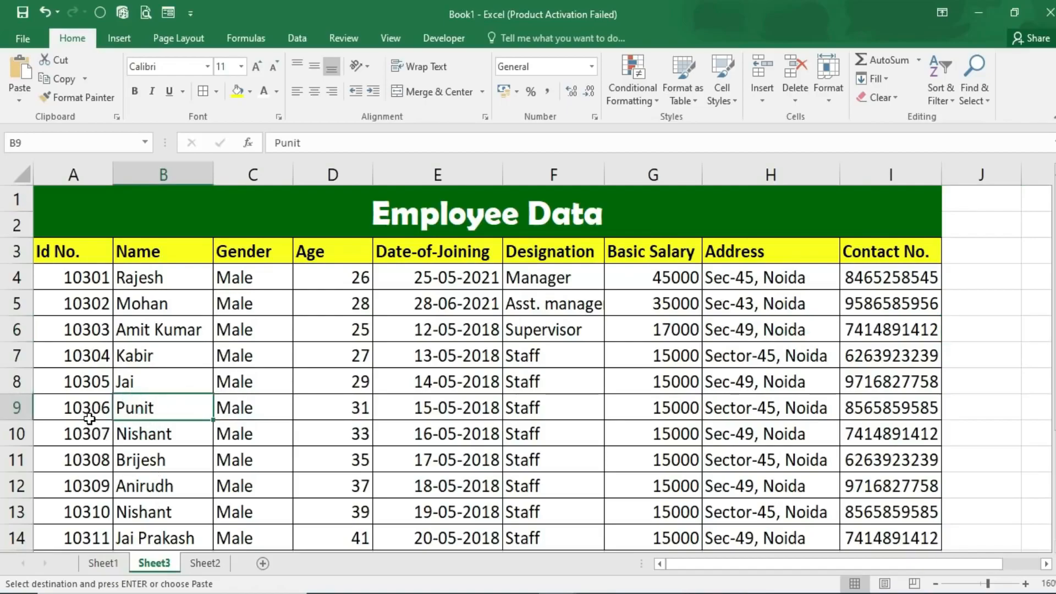
pyautogui.write('Rajeh')
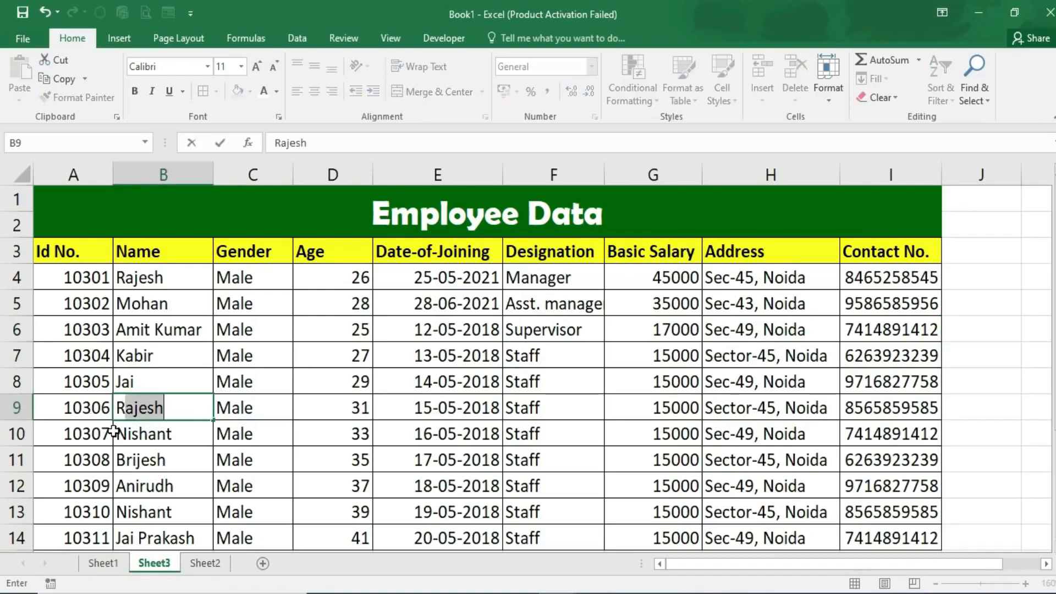
pyautogui.press('BackSpace')
pyautogui.write('jsh')
pyautogui.press('BackSpace')
pyautogui.press('BackSpace')
pyautogui.press('BackSpace')
pyautogui.write('sh')
pyautogui.press('Return')
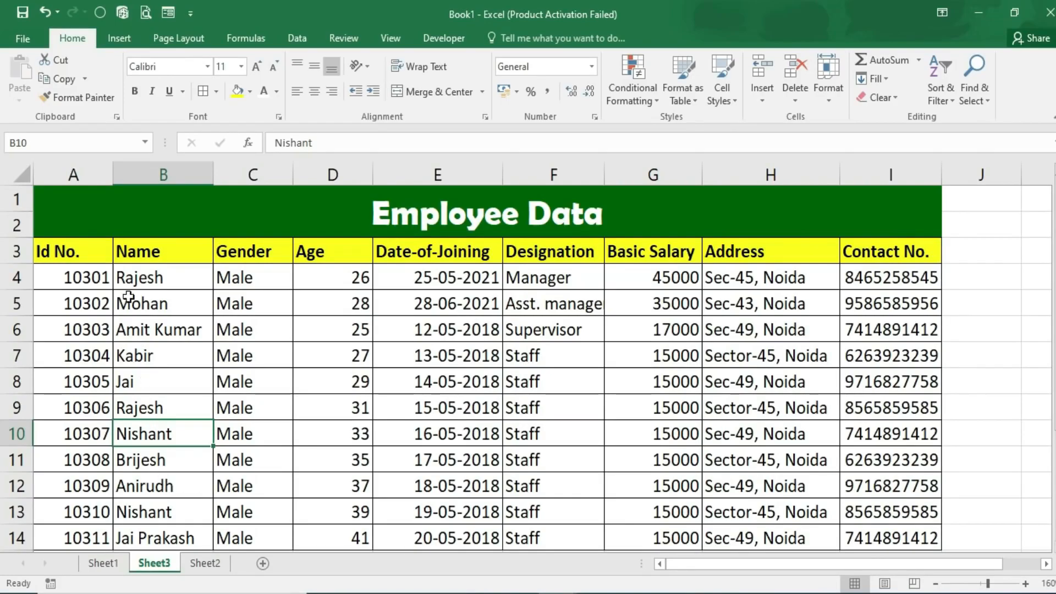
# - Apply a Duplicate Values rule with Light Red Fill and Dark Red Text to names B4:B14
pyautogui.click(131, 279)
pyautogui.moveTo(133, 300); pyautogui.dragTo(149, 537)
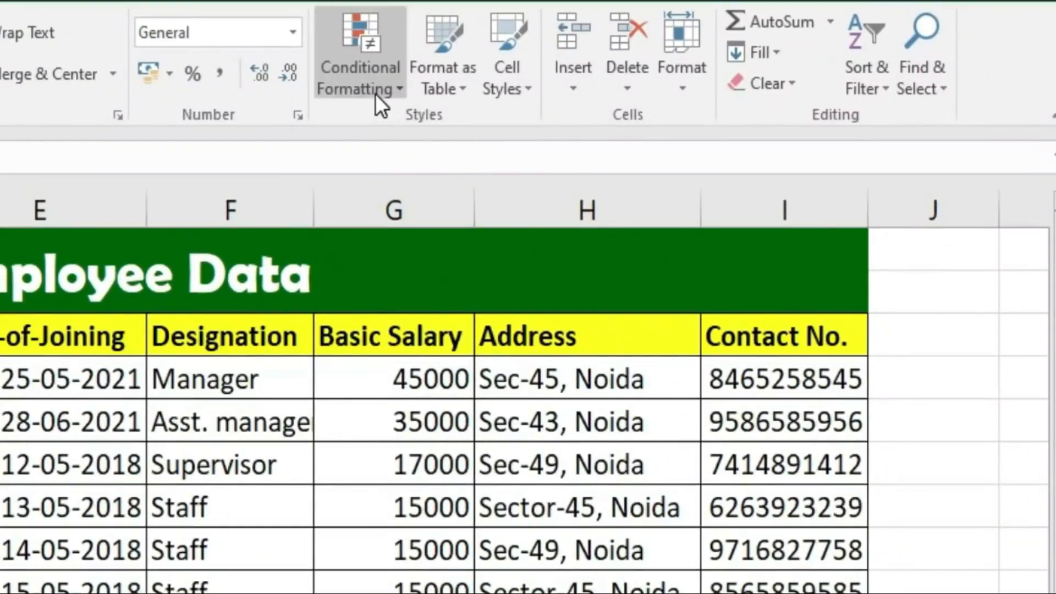
pyautogui.click(376, 96)
pyautogui.moveTo(409, 135)
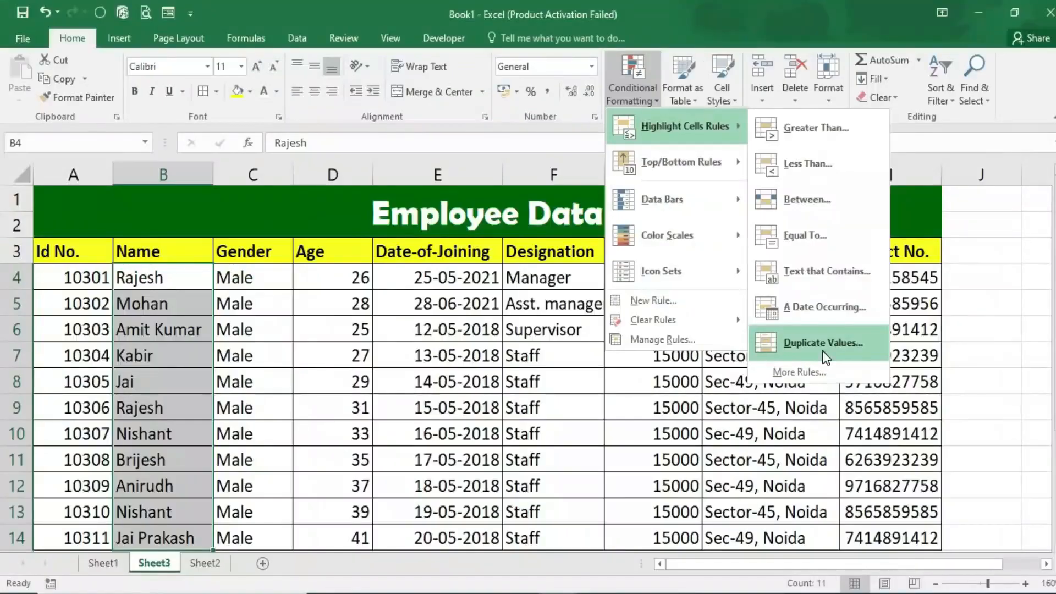
pyautogui.click(672, 500)
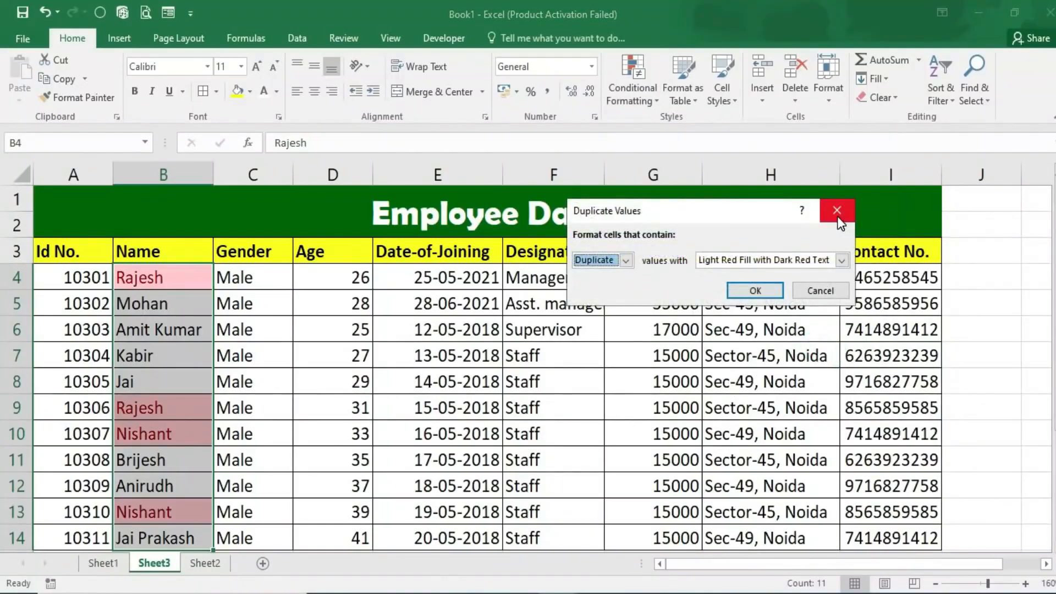
pyautogui.click(767, 292)
pyautogui.scroll(-1, 222, 333)
pyautogui.scroll(1, 222, 333)
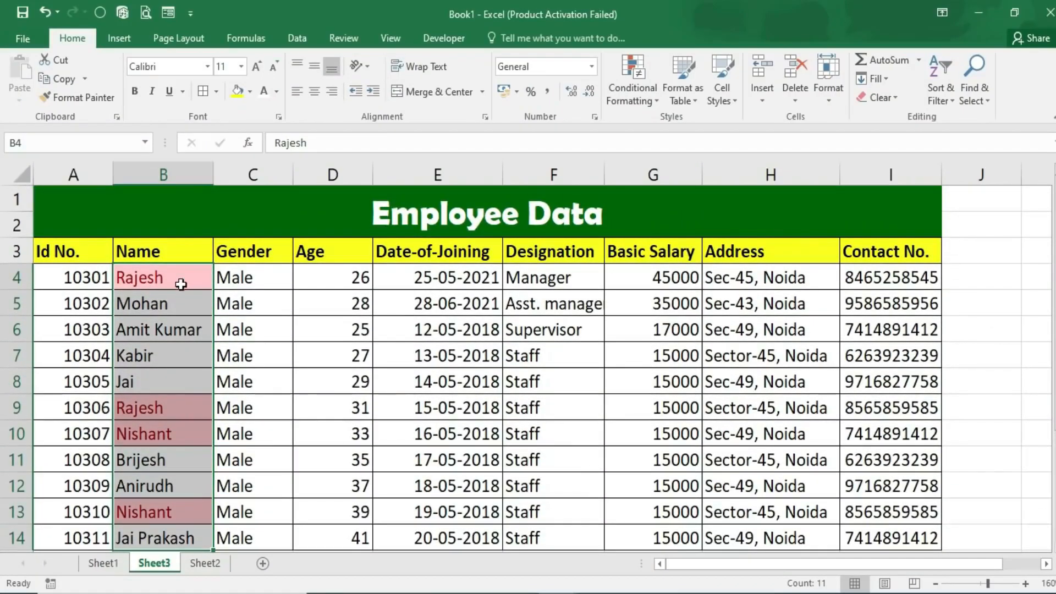
pyautogui.click(168, 419)
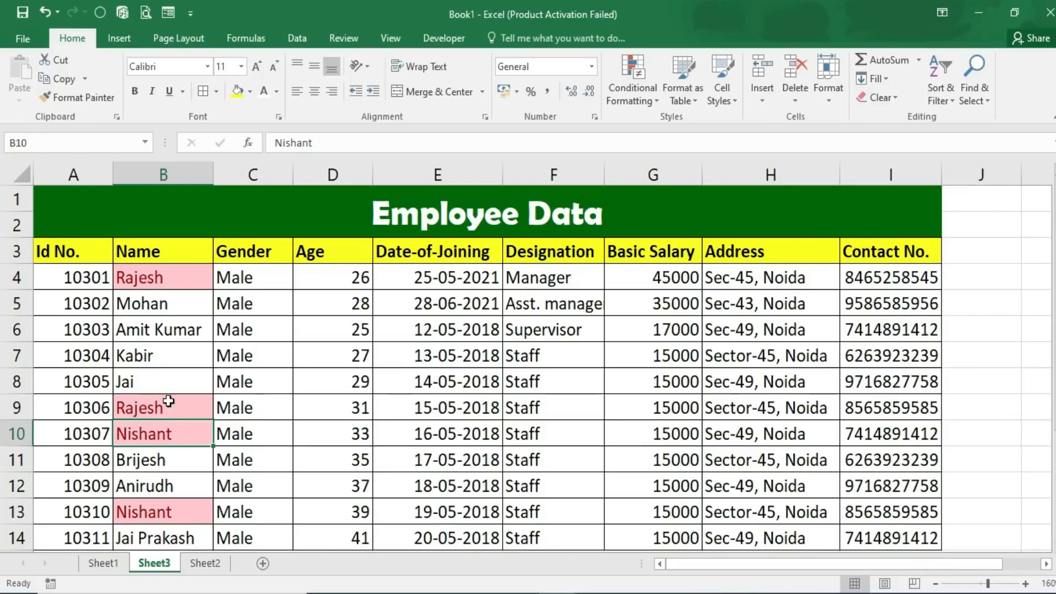
# - Clear the conditional formatting rules from the names in B4:B14
pyautogui.moveTo(163, 278); pyautogui.dragTo(168, 541)
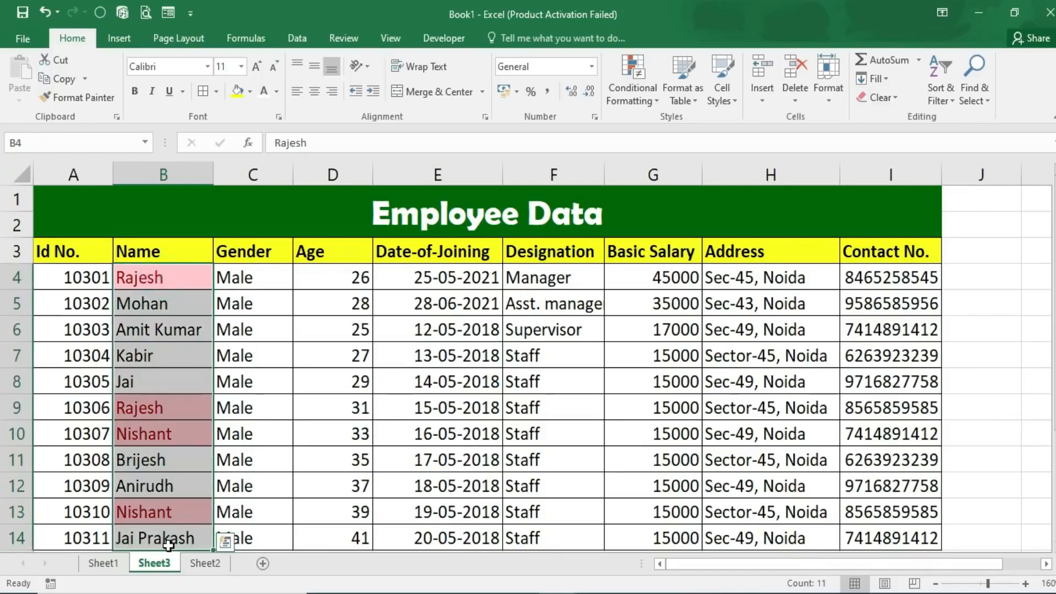
pyautogui.click(658, 100)
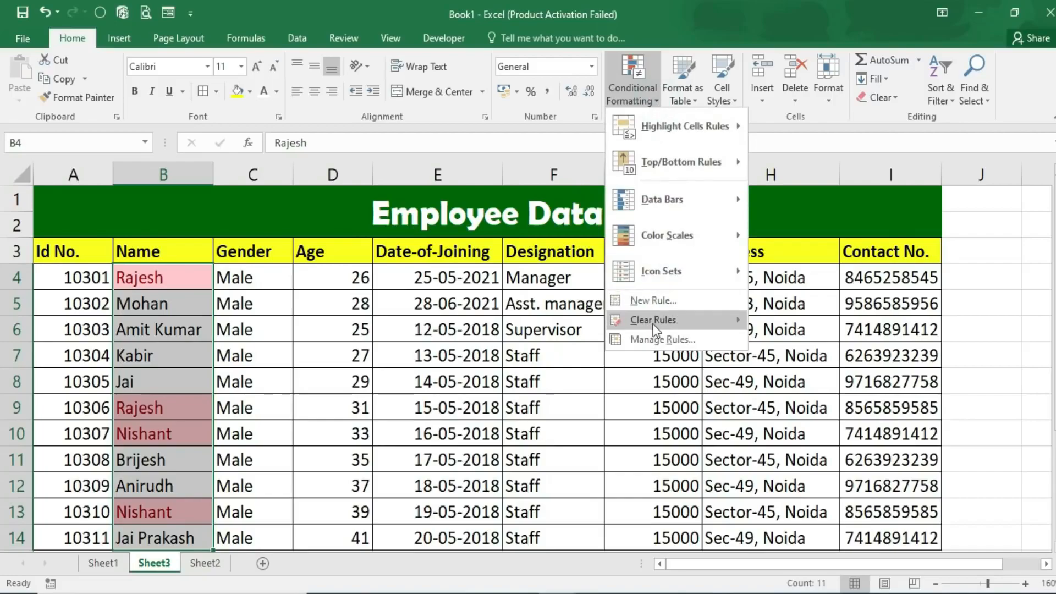
pyautogui.moveTo(654, 326)
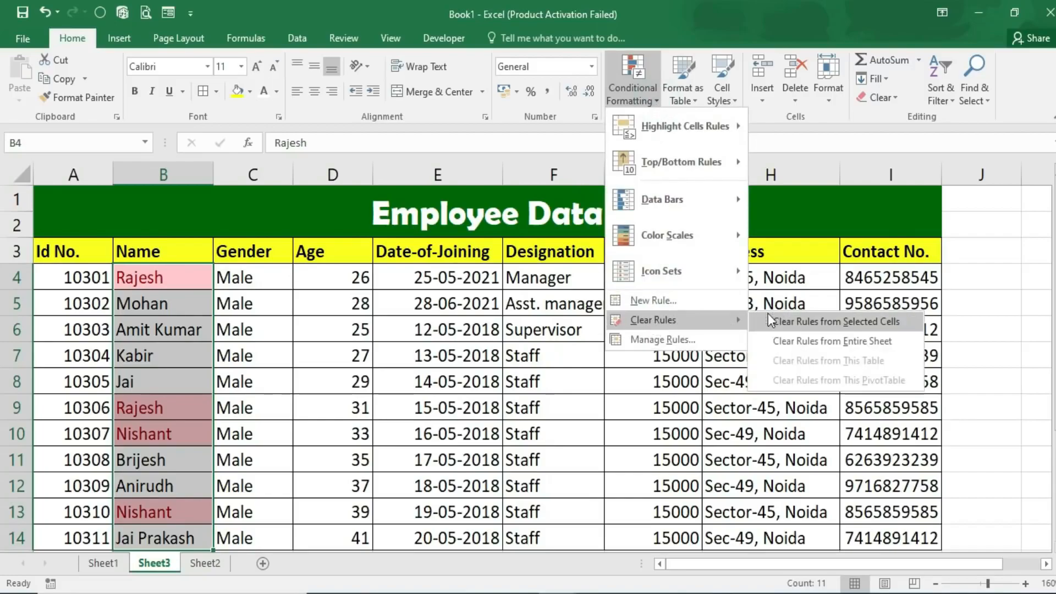
pyautogui.click(801, 320)
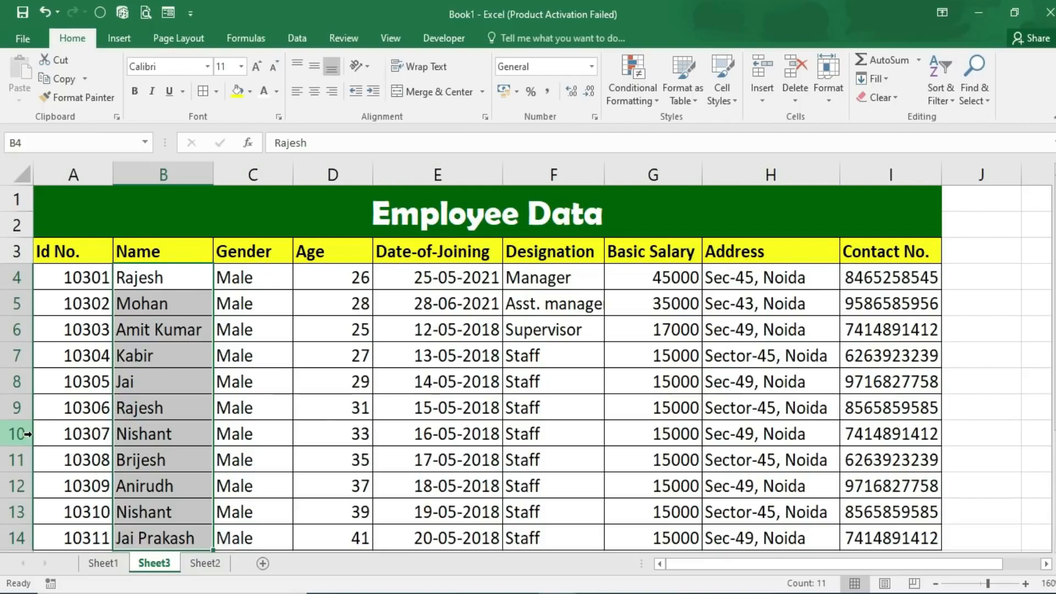
# - Switch to Sheet2 and scroll to the top-left of the marks table
pyautogui.click(198, 565)
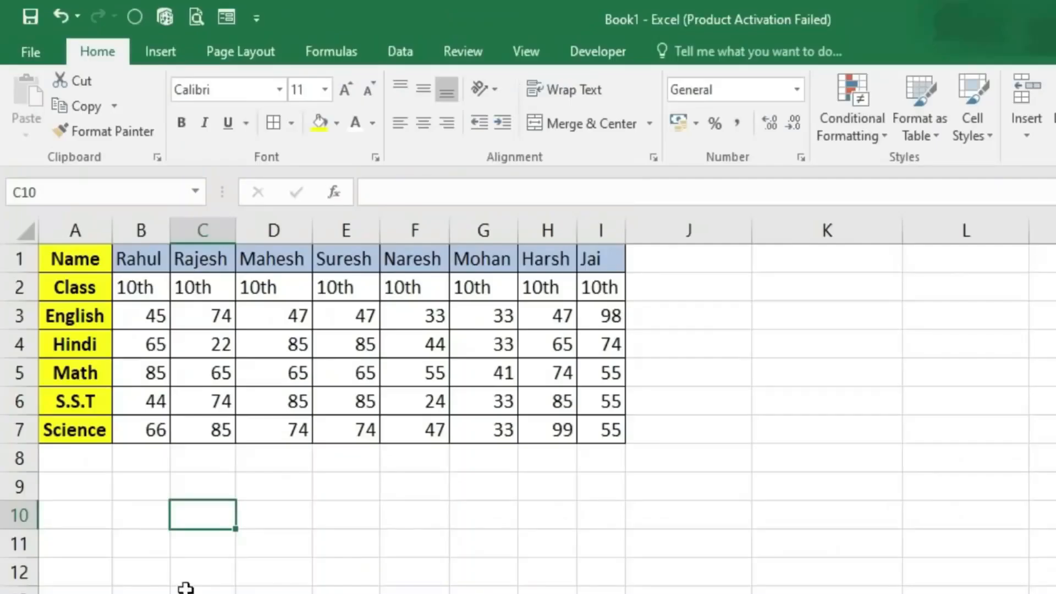
pyautogui.scroll(2, 529, 405)
pyautogui.scroll(1, 528, 405)
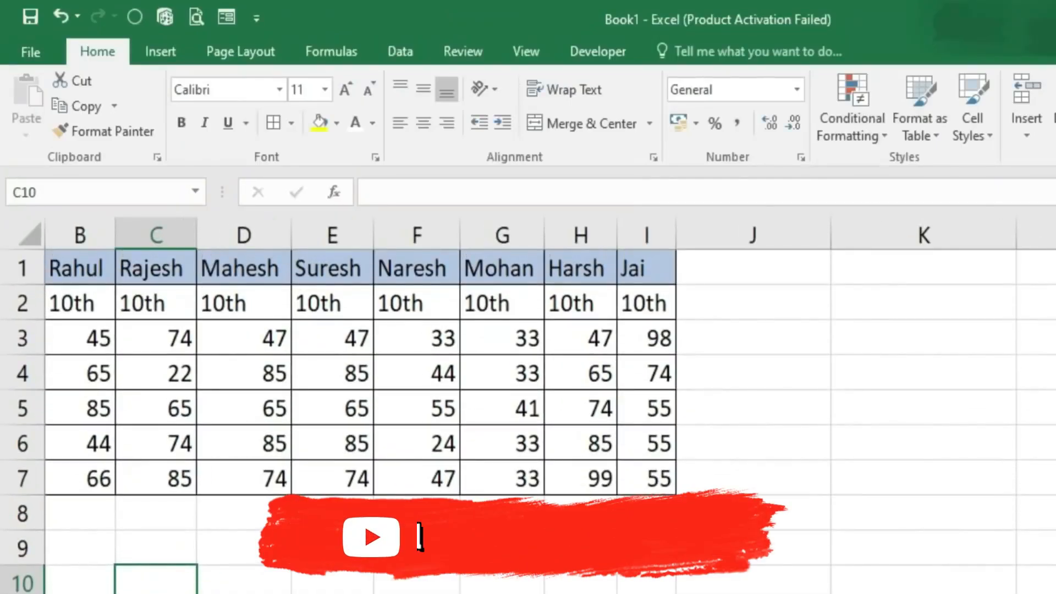
pyautogui.hscroll(-1, 385, 405)
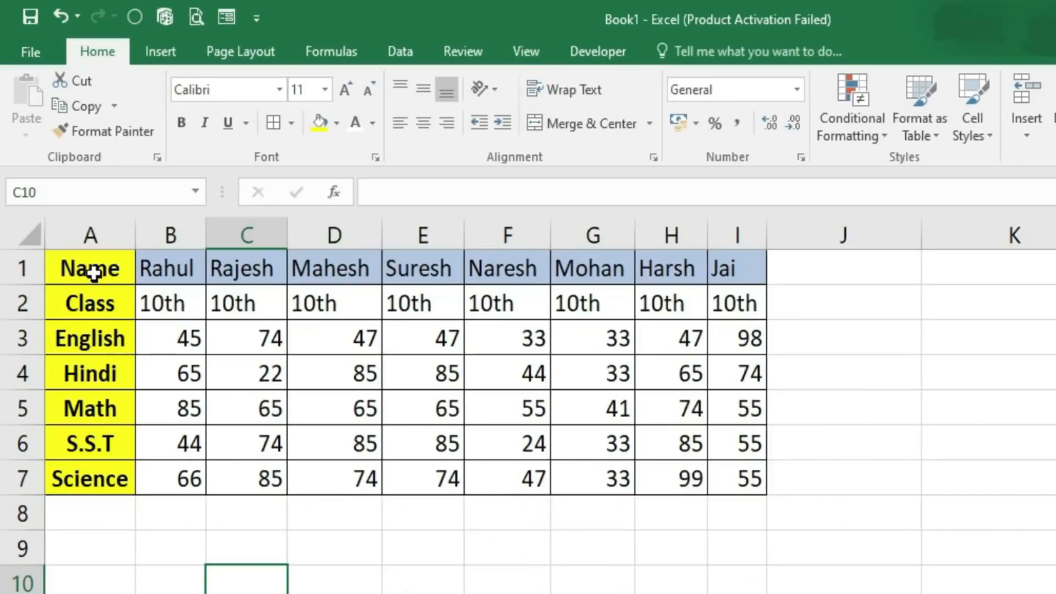
# - Select the whole marks table A1:I7 and copy it
pyautogui.moveTo(156, 269); pyautogui.dragTo(754, 269)
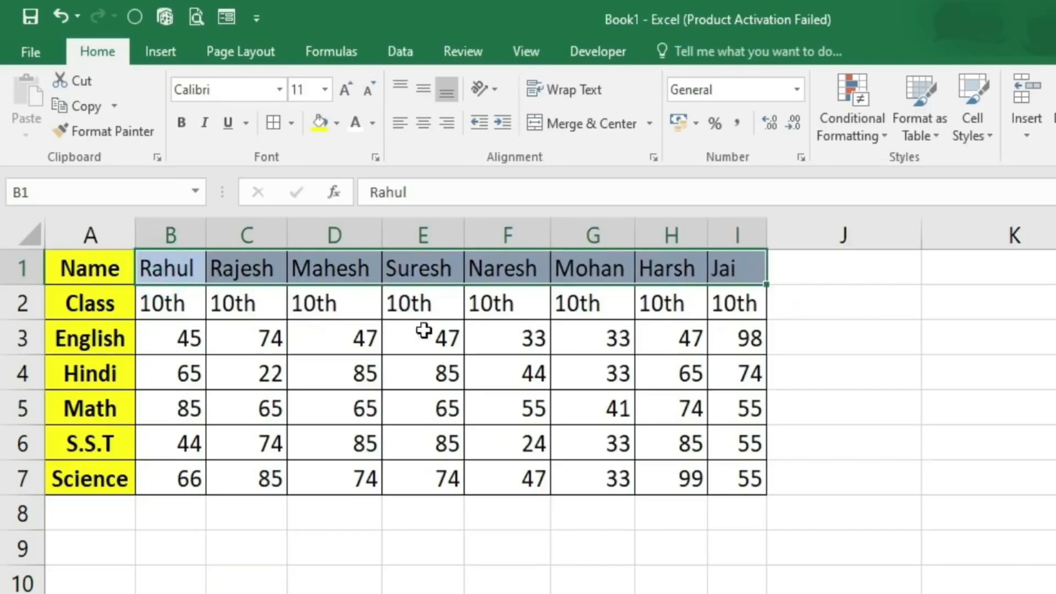
pyautogui.moveTo(159, 342); pyautogui.dragTo(799, 344)
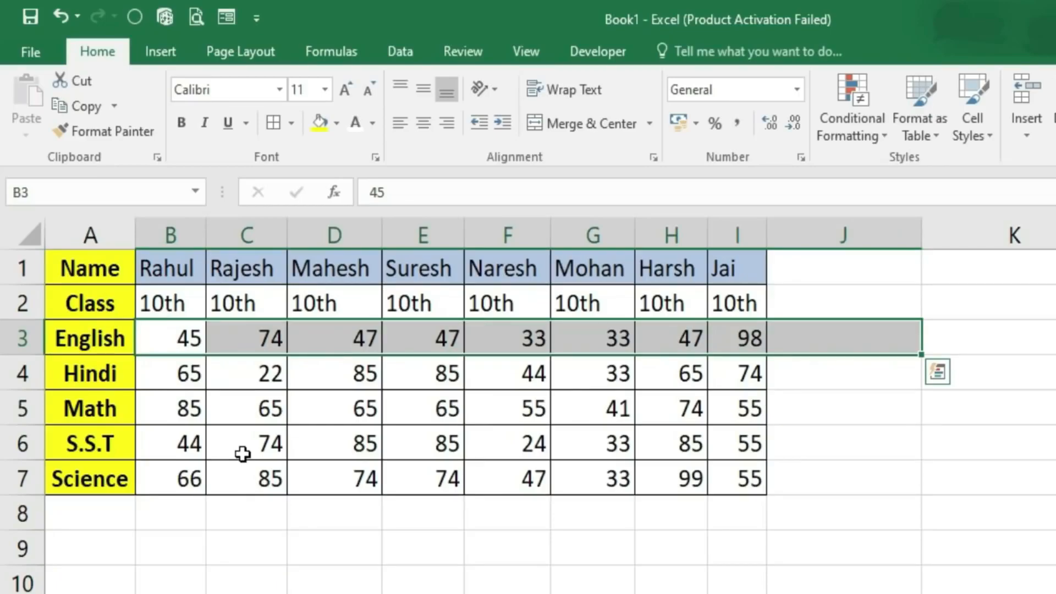
pyautogui.moveTo(160, 271); pyautogui.dragTo(734, 270)
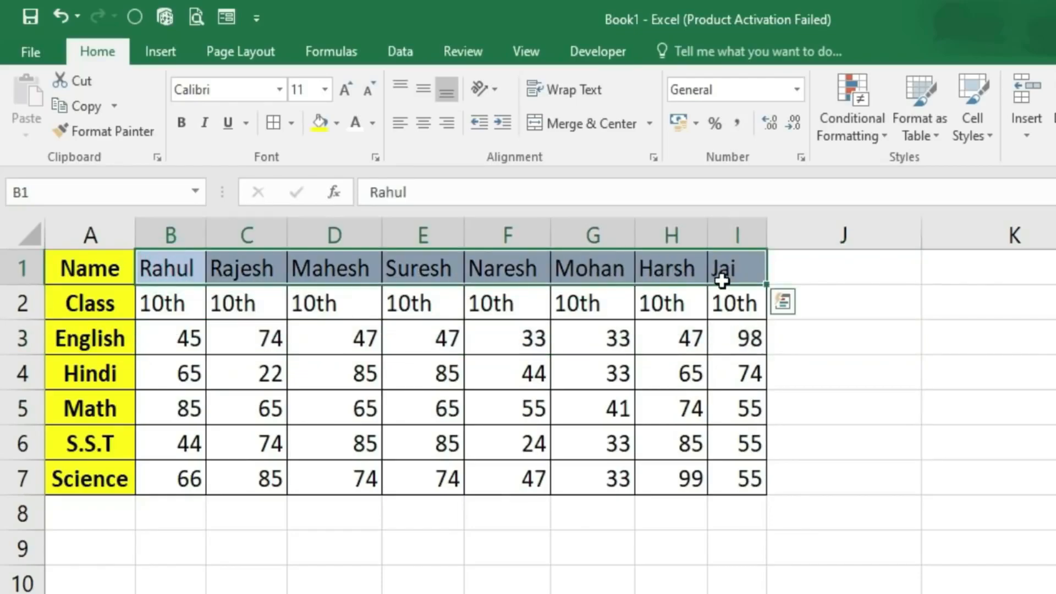
pyautogui.moveTo(101, 263); pyautogui.dragTo(736, 477)
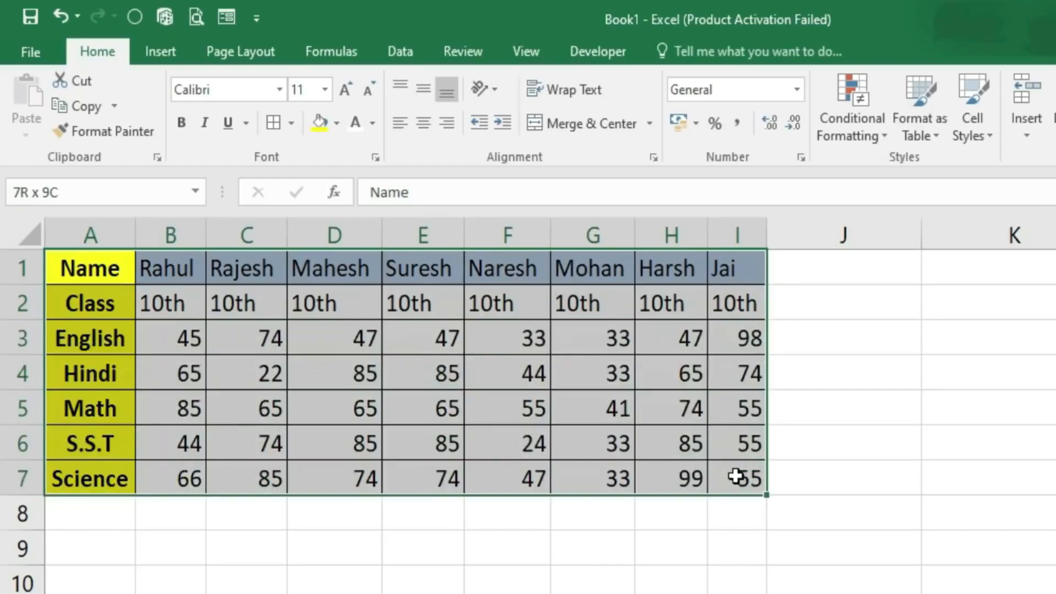
pyautogui.click(70, 107)
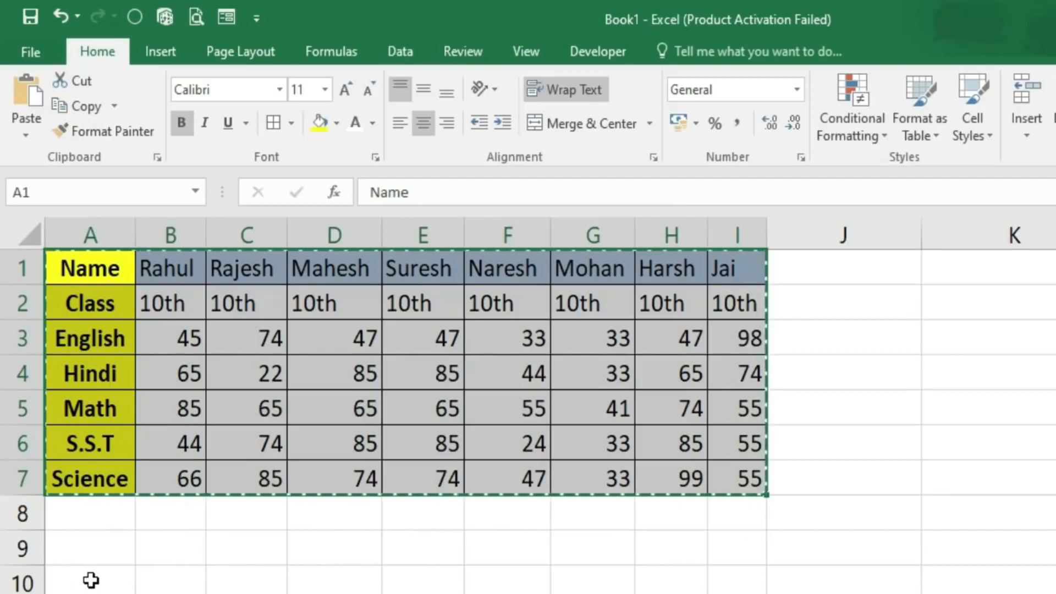
# - Paste the copied marks table at A10 using Paste Special with Transpose
pyautogui.click(92, 585)
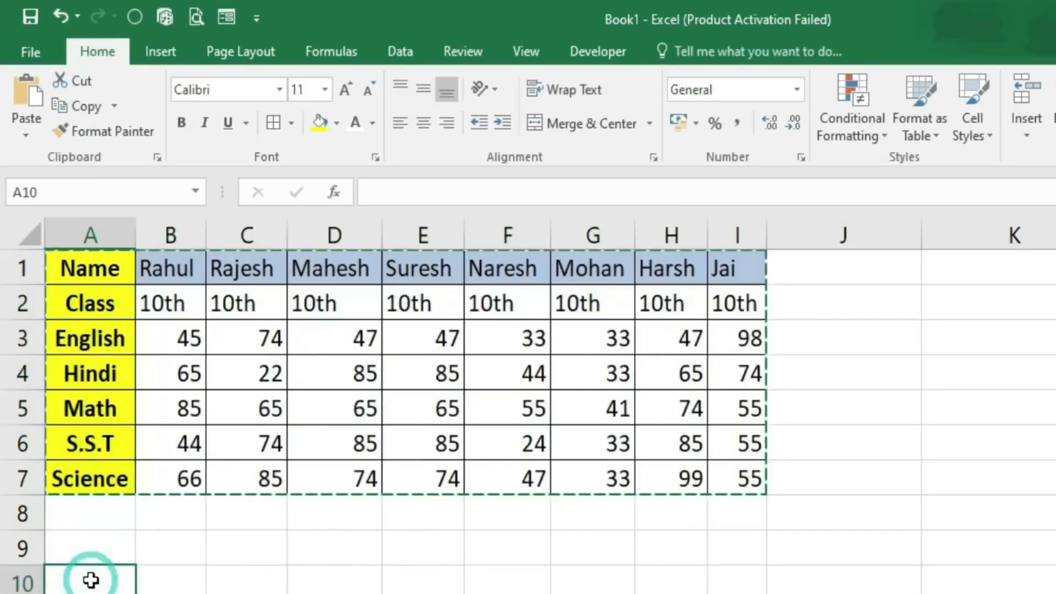
pyautogui.click(25, 138)
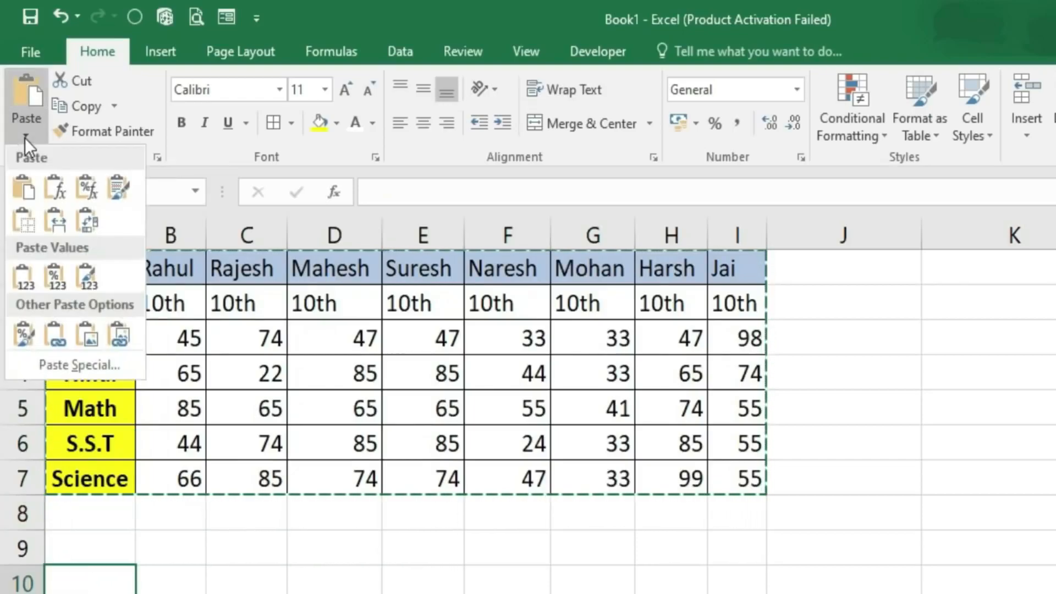
pyautogui.click(70, 365)
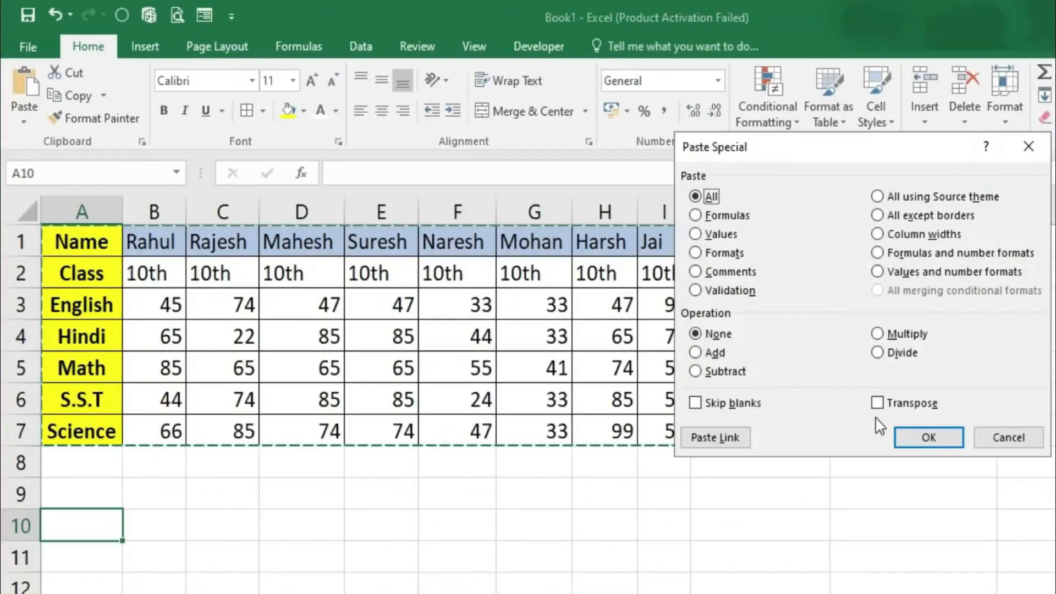
pyautogui.click(878, 405)
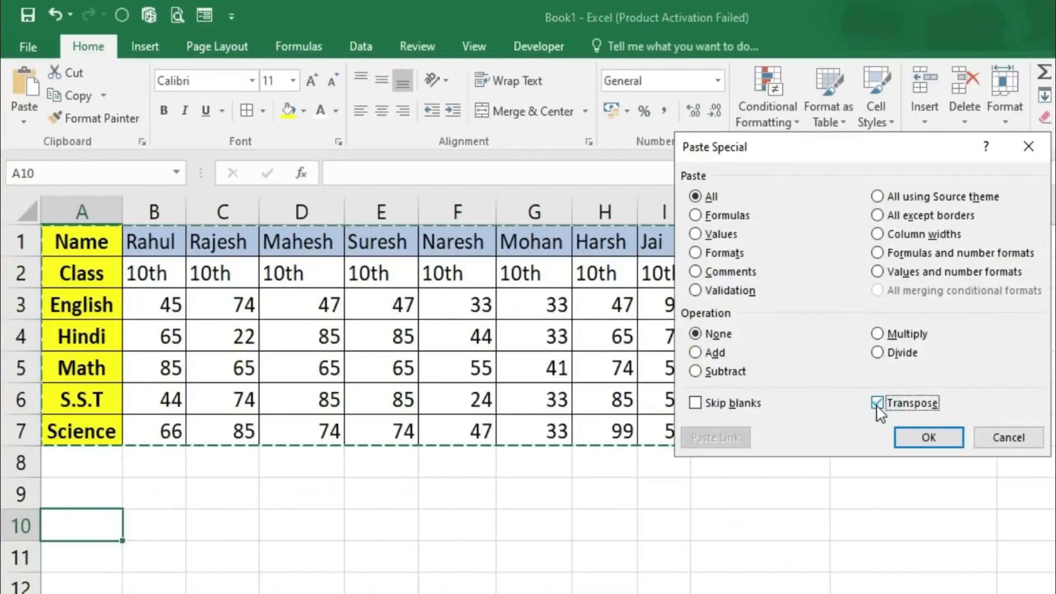
pyautogui.click(930, 438)
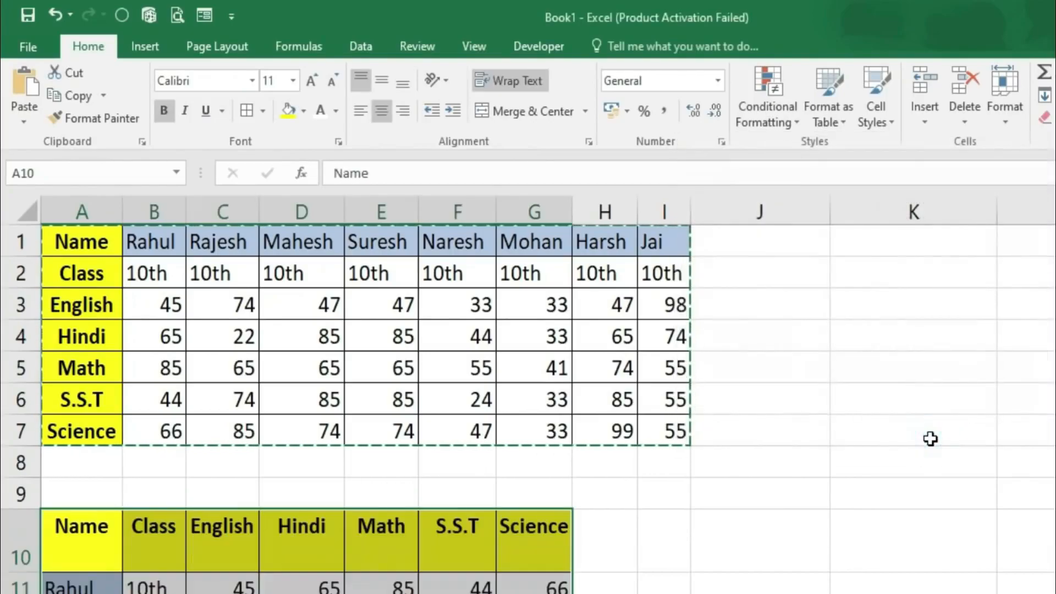
# - Widen column G so Science fits, then return to Sheet1's Employee Data
pyautogui.scroll(-2, 275, 521)
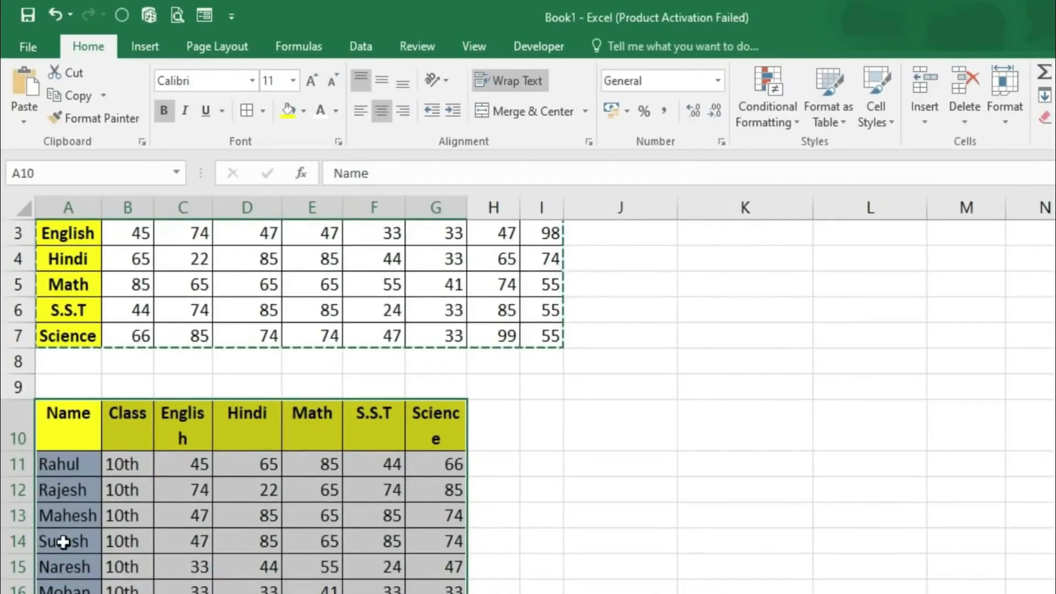
pyautogui.scroll(-4, 58, 523)
pyautogui.scroll(3, 58, 514)
pyautogui.click(69, 346)
pyautogui.scroll(2, 156, 430)
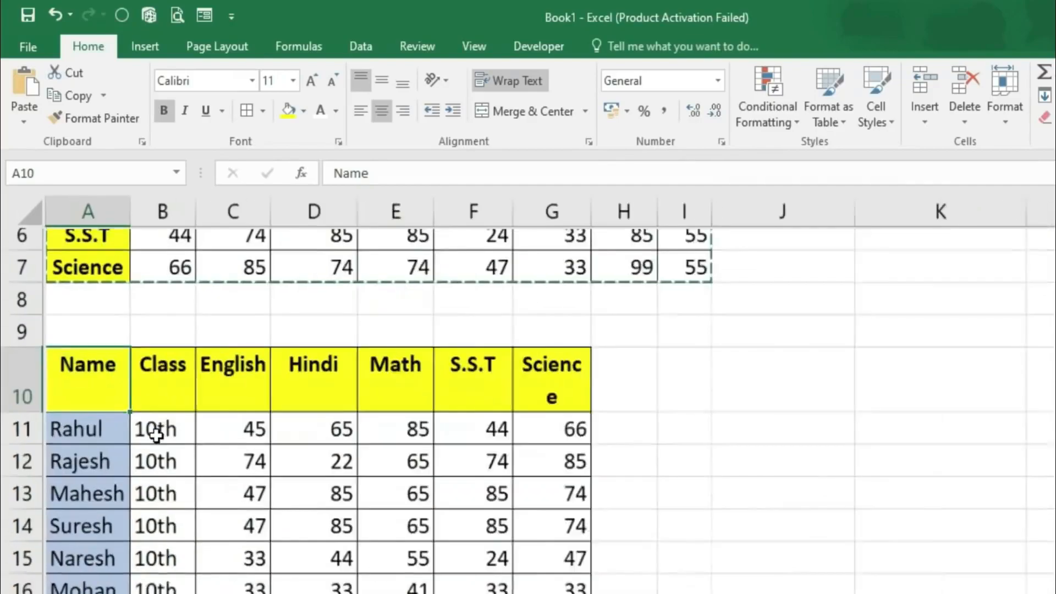
pyautogui.scroll(-2, 156, 418)
pyautogui.scroll(1, 154, 418)
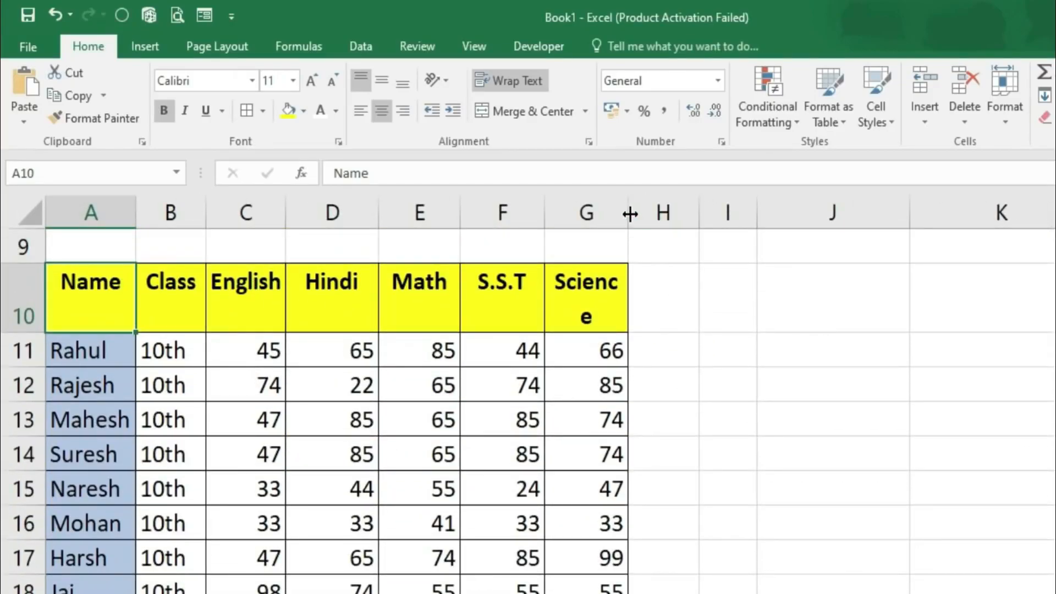
pyautogui.moveTo(631, 213); pyautogui.dragTo(649, 222)
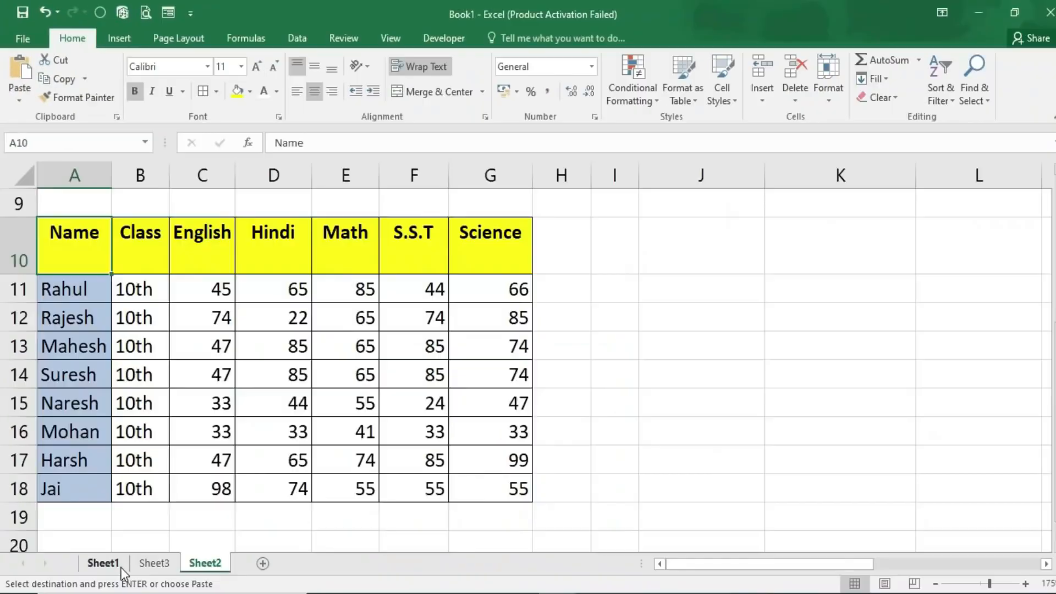
pyautogui.click(122, 569)
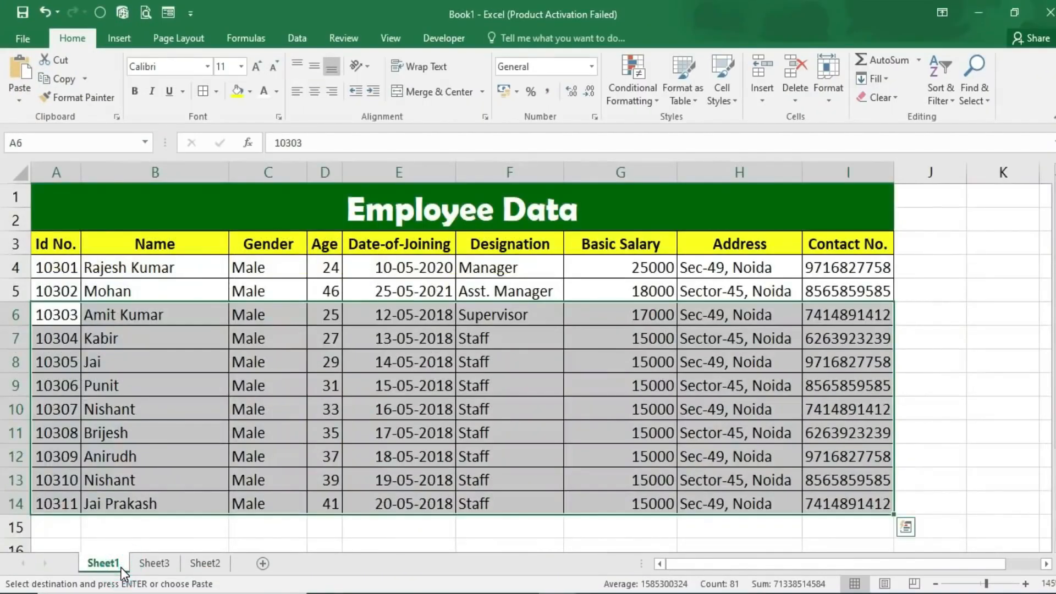